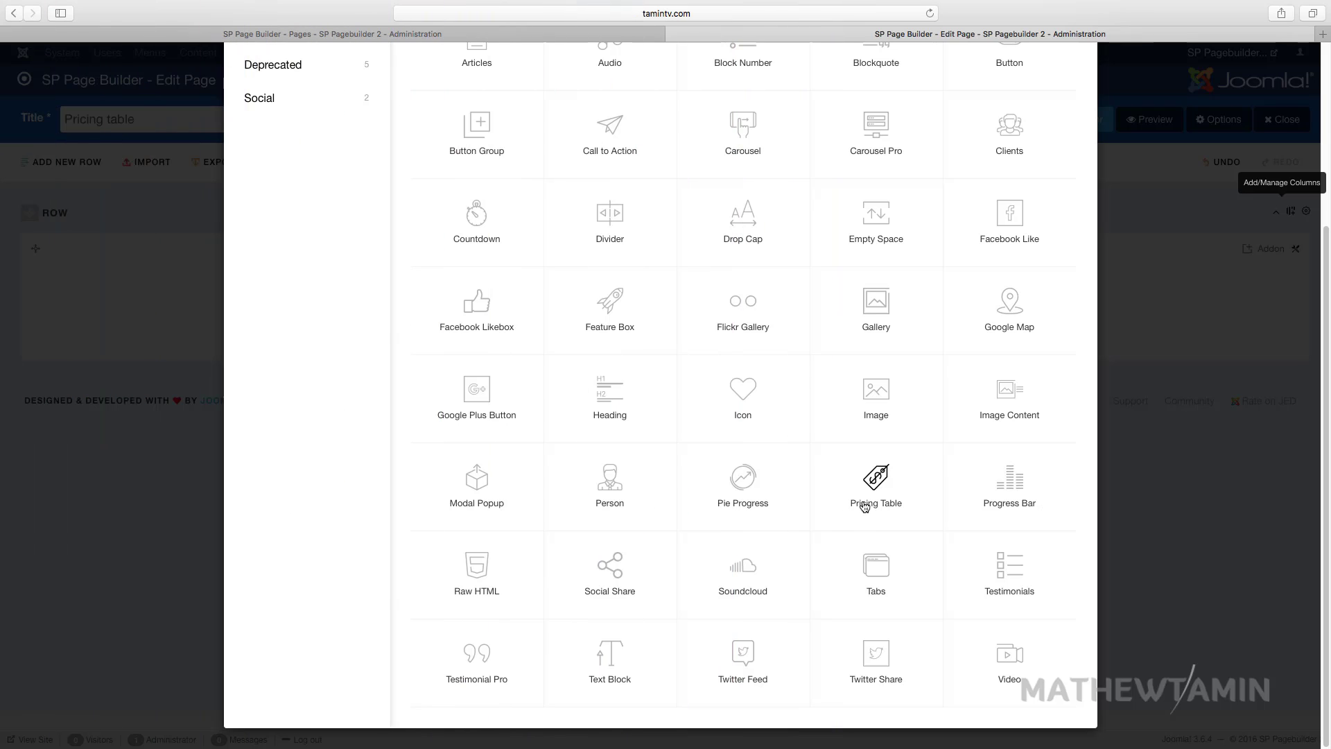
- Insert a Pricing Table addon into the empty row, opening its settings with $29 /Month defaults
left_click(865, 506)
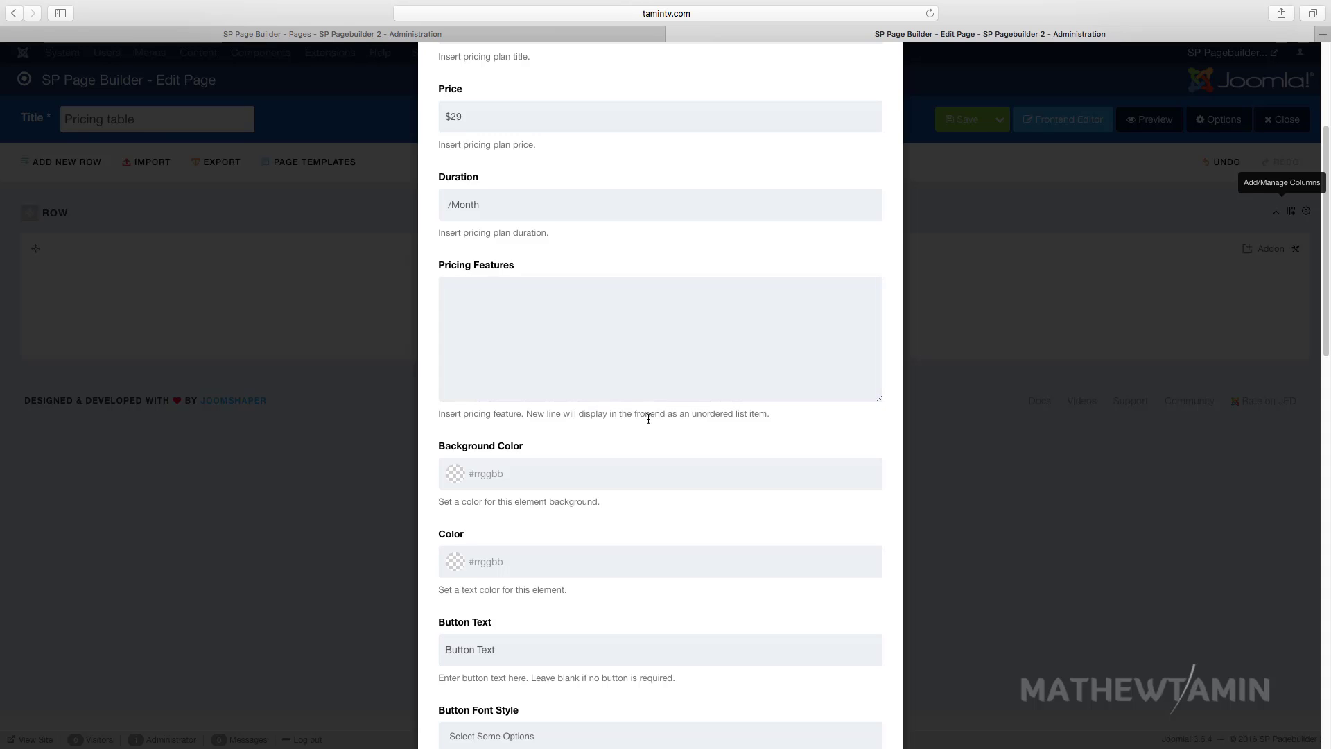
- Set the addon's Admin Label to 'Basic'
scroll(648, 419, "up", 2)
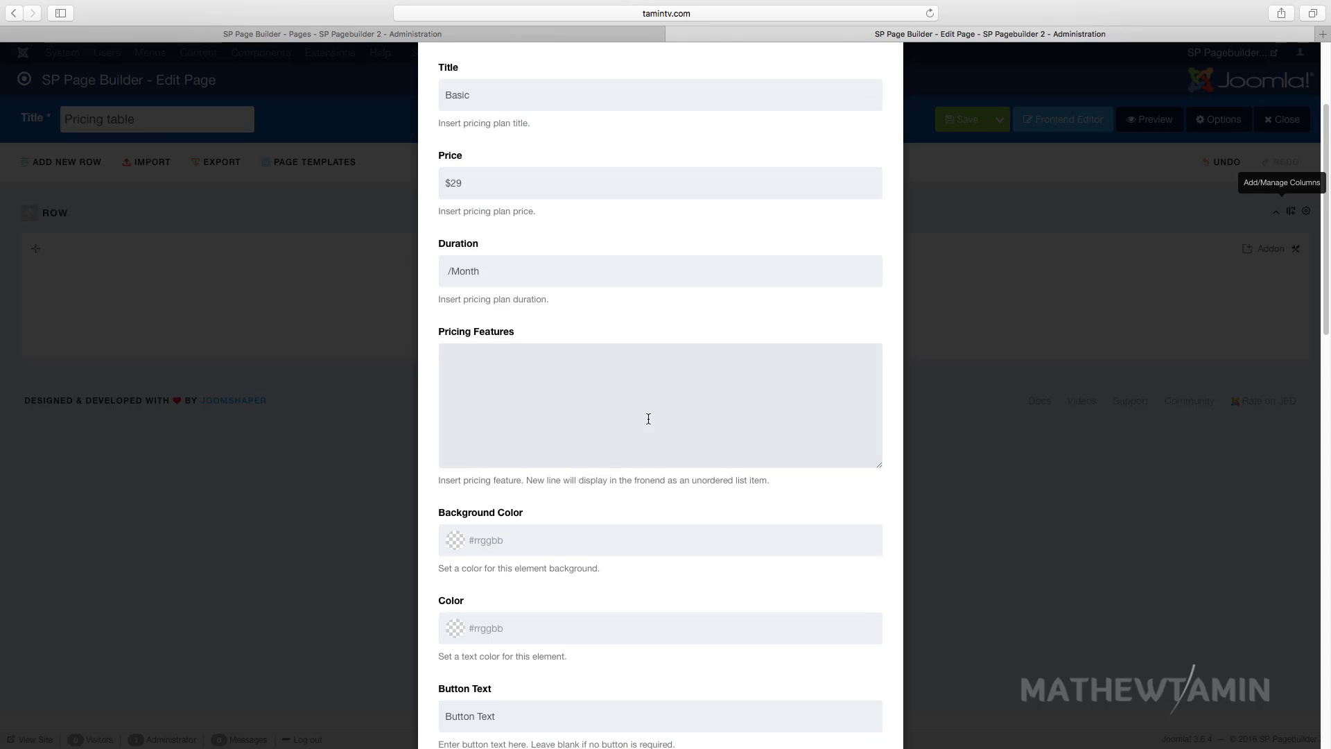
scroll(648, 419, "up", 2)
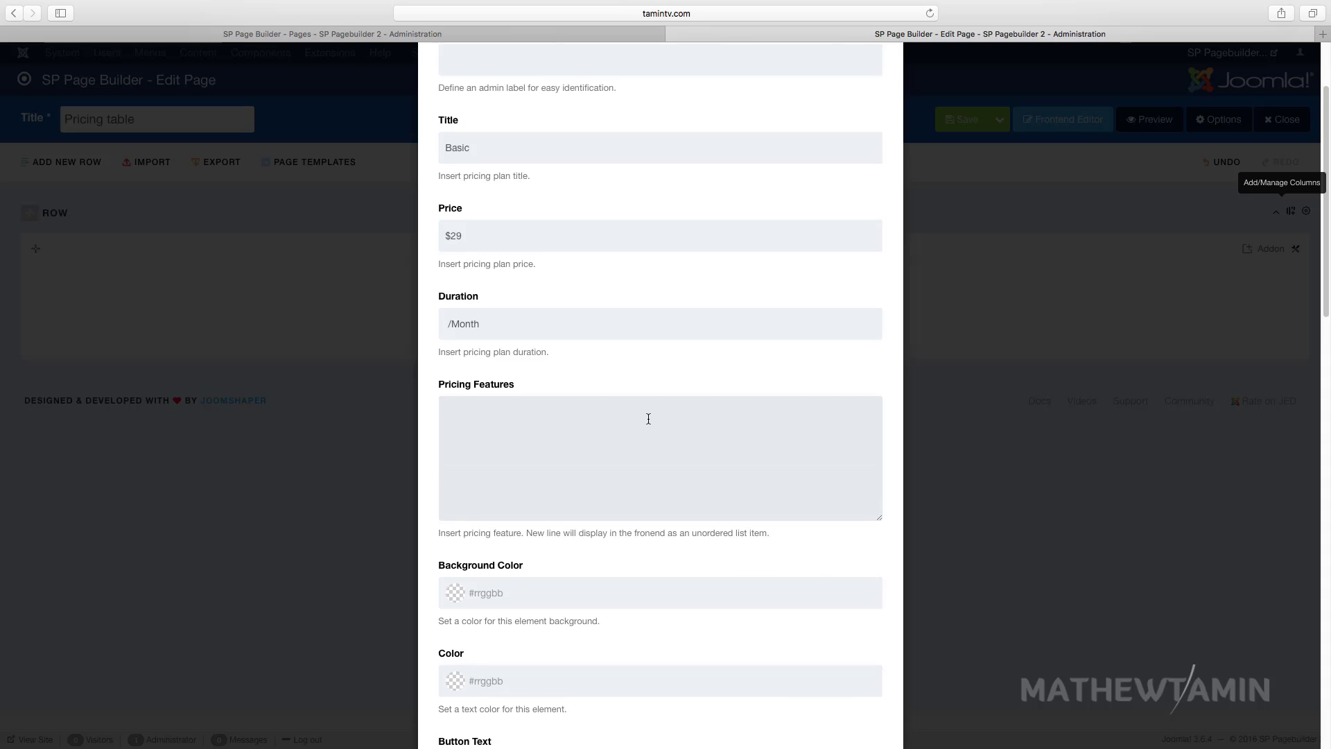
scroll(482, 156, "up", 2)
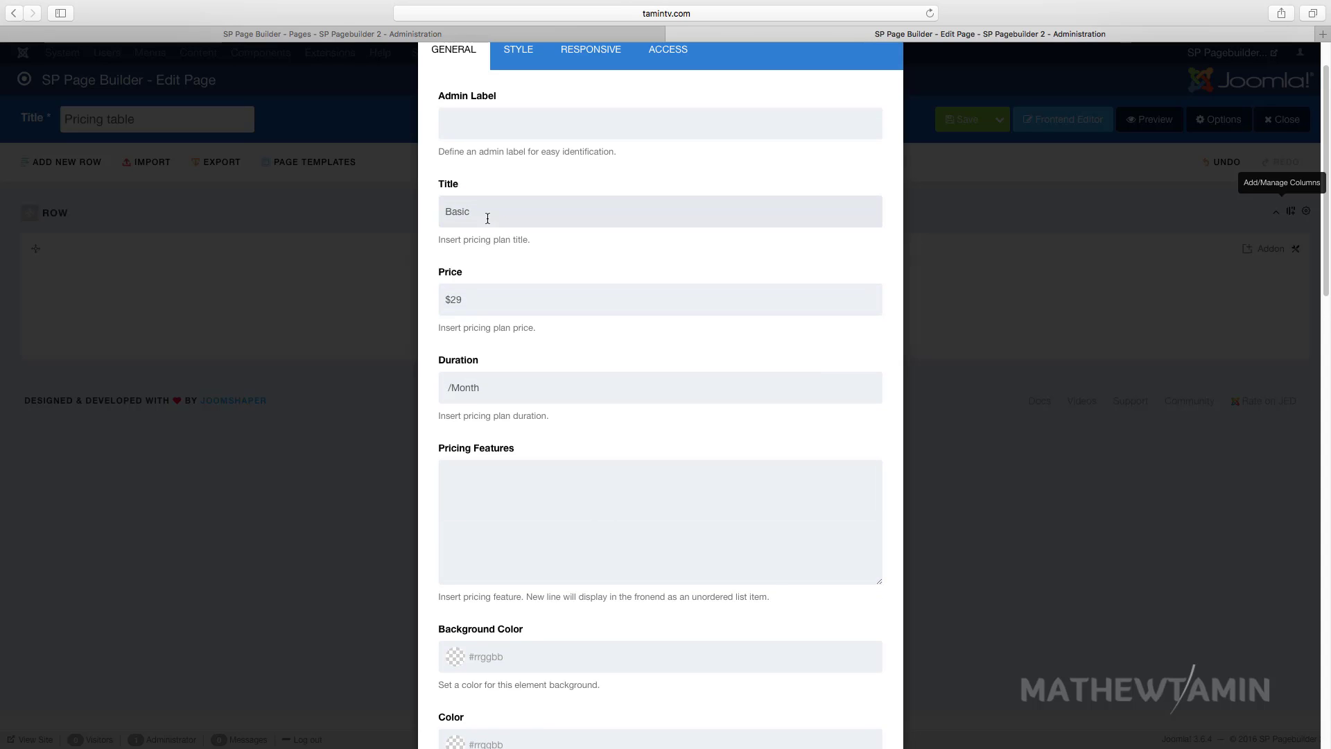
left_click(486, 128)
type("Basic")
- Enter Feature 1 through feature 5 on separate lines in Pricing Features
scroll(511, 326, "down", 1)
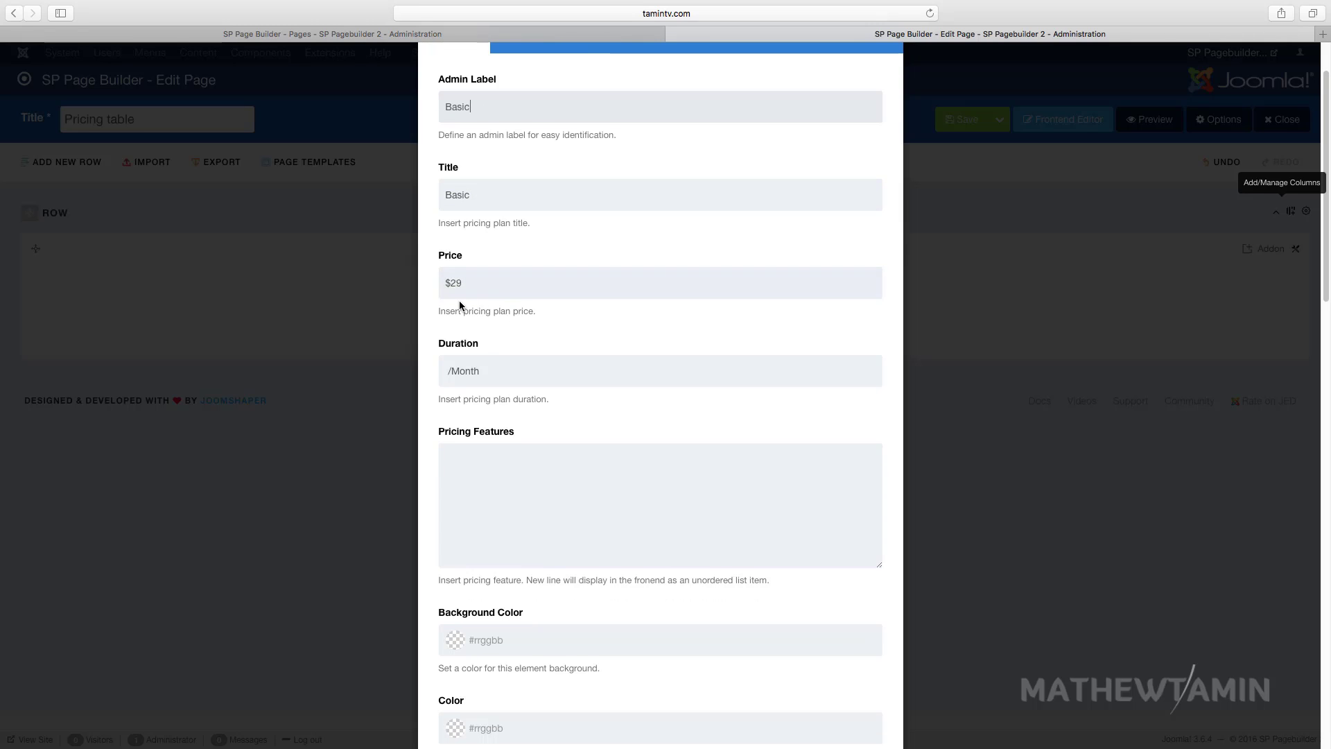
scroll(485, 291, "down", 1)
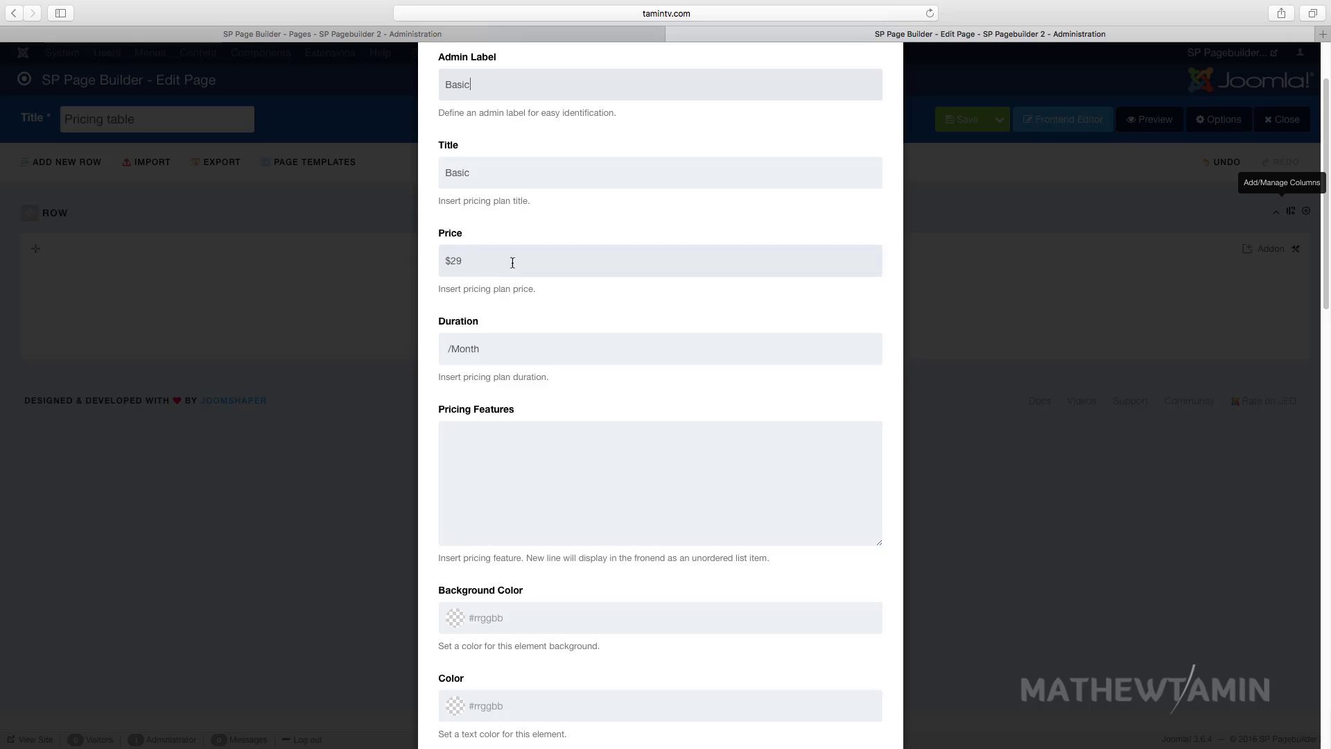
scroll(519, 416, "down", 1)
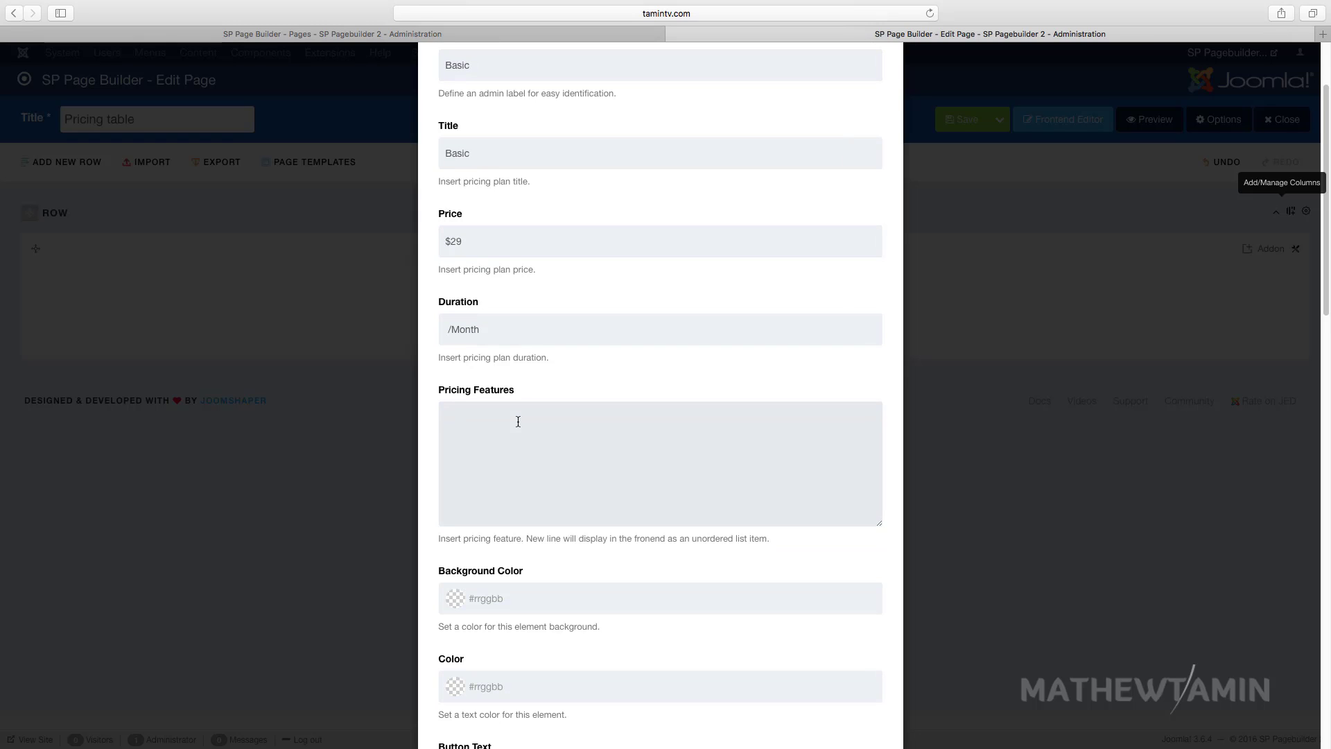
type("eature")
type("ature")
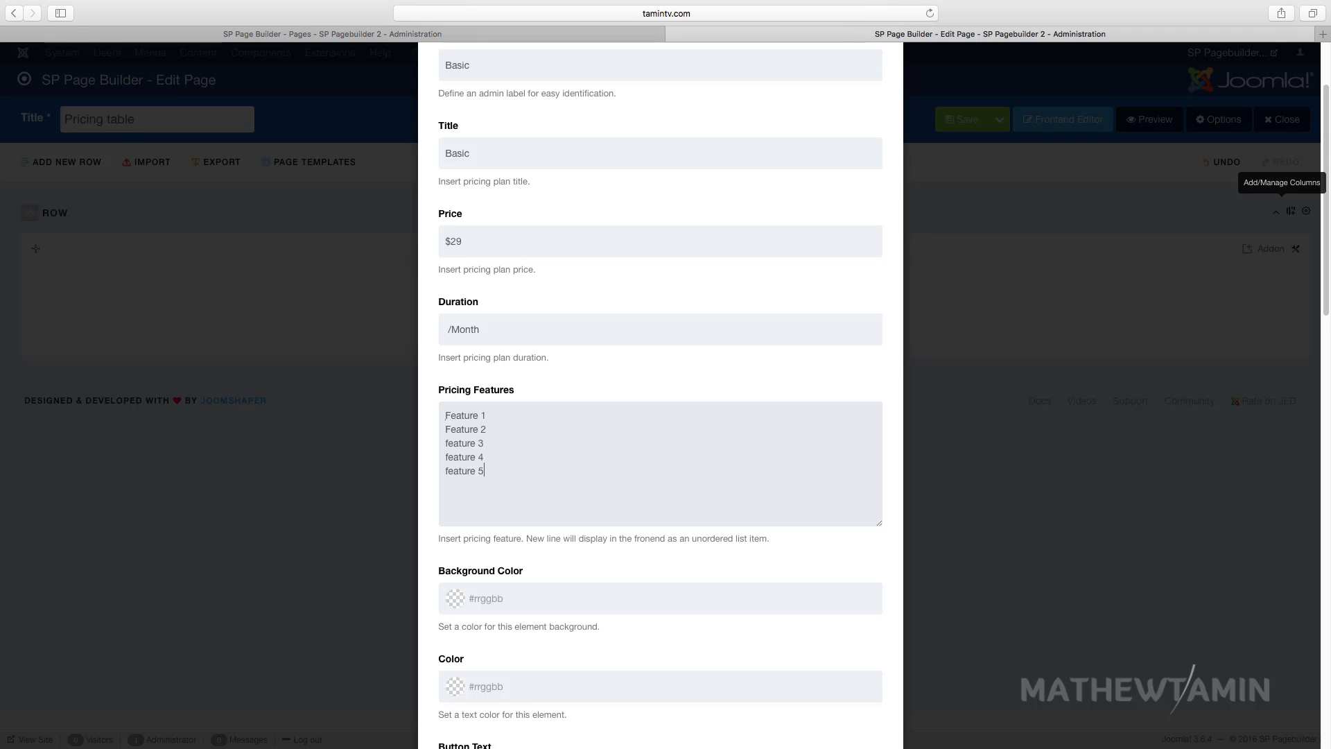
scroll(548, 450, "down", 3)
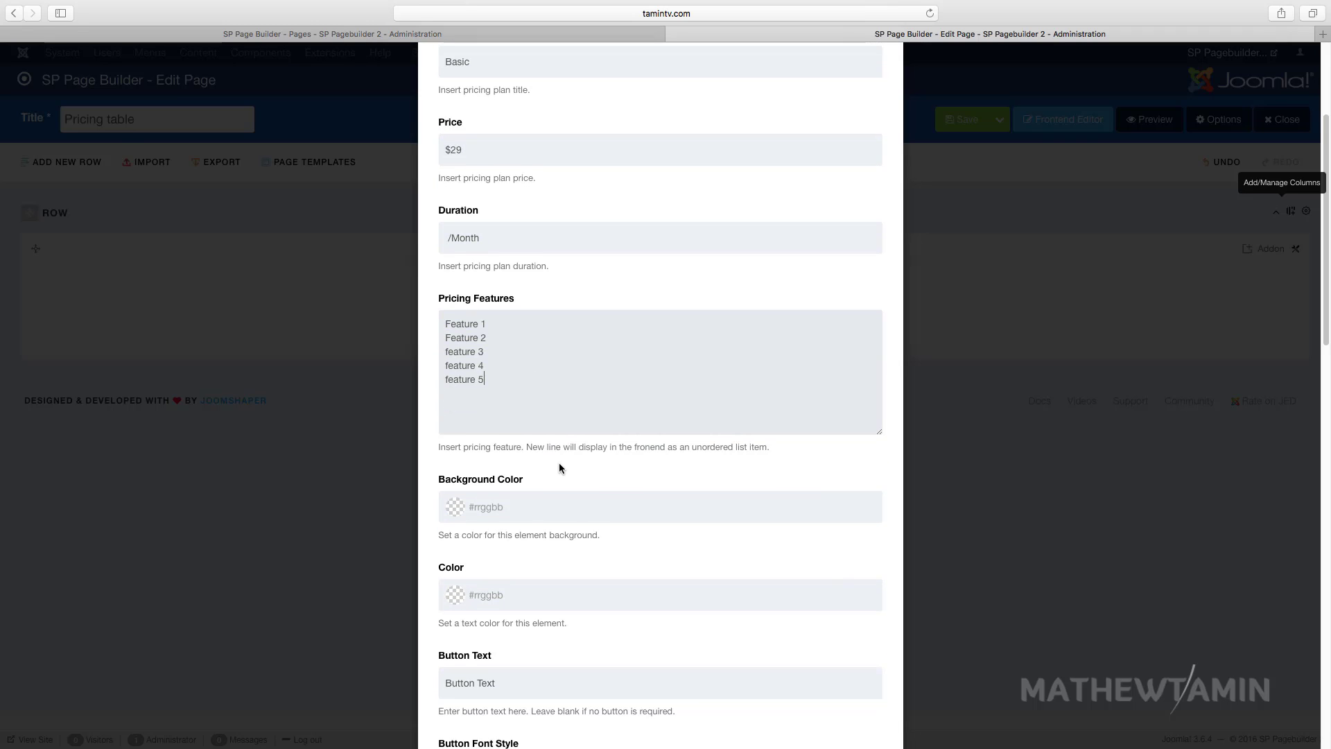
scroll(565, 472, "down", 1)
scroll(570, 473, "down", 6)
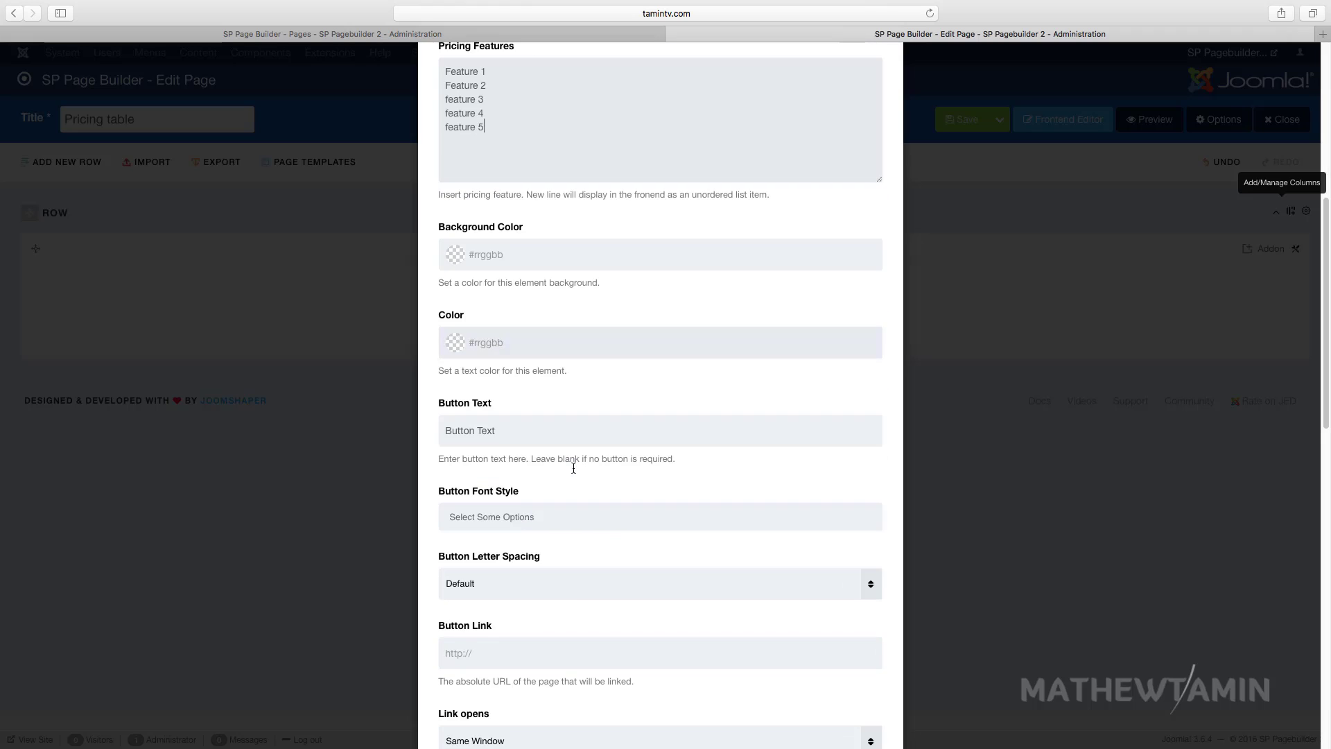
- Change the button text to 'Buy Now' and set its link to #
left_click(537, 409)
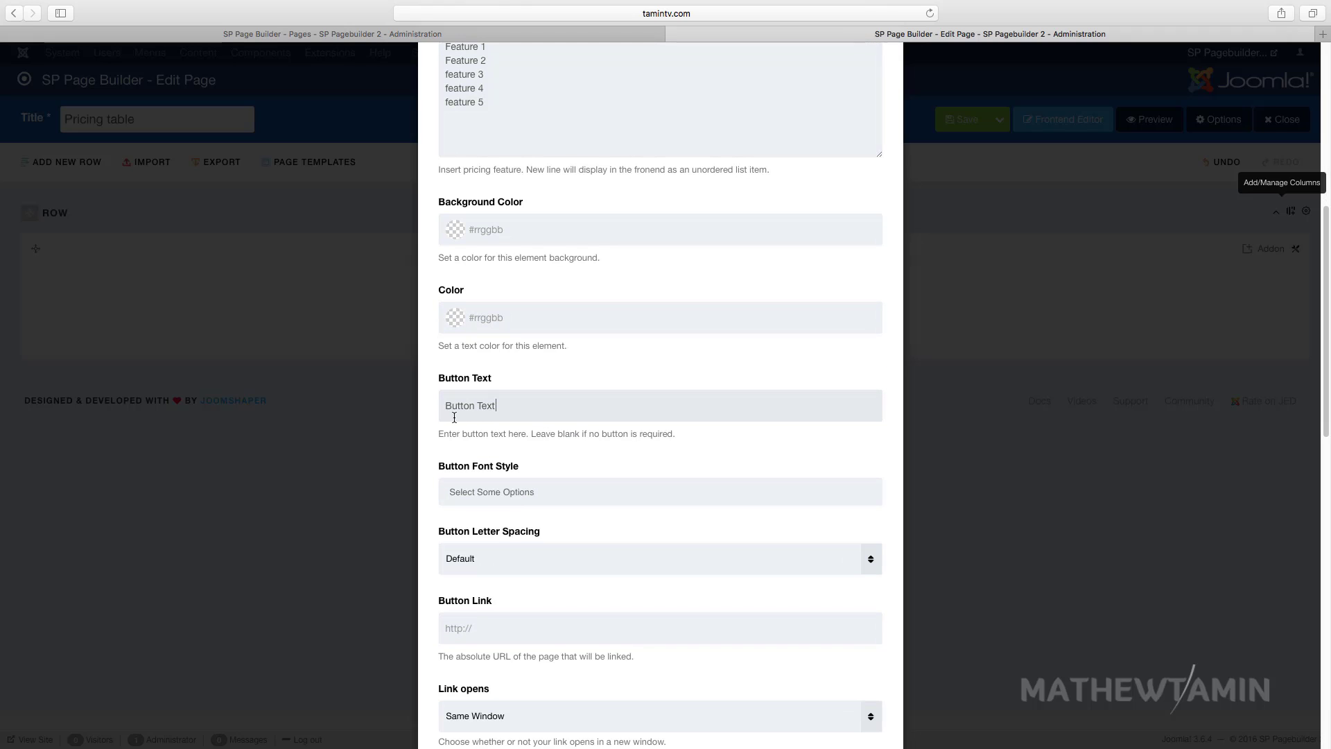
triple_click(462, 406)
type("Buy Now")
scroll(482, 451, "down", 2)
left_click(482, 421)
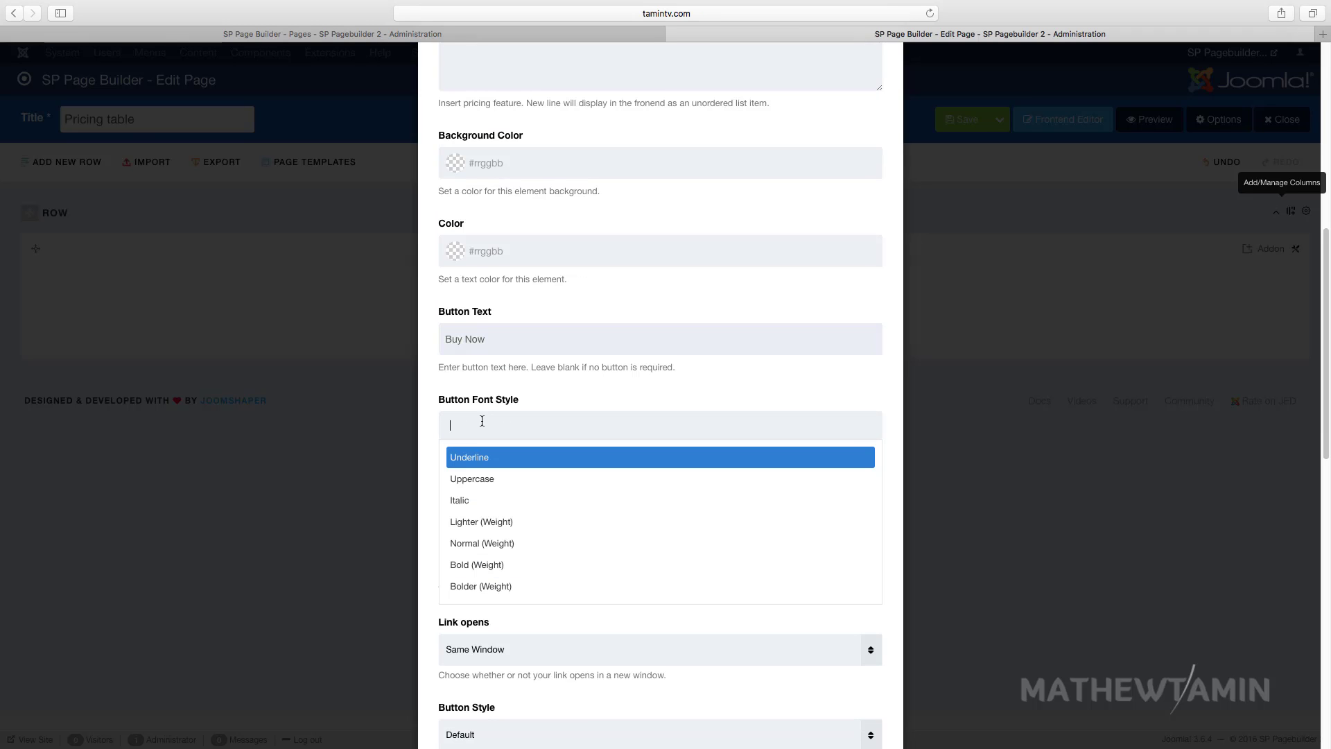
left_click(547, 403)
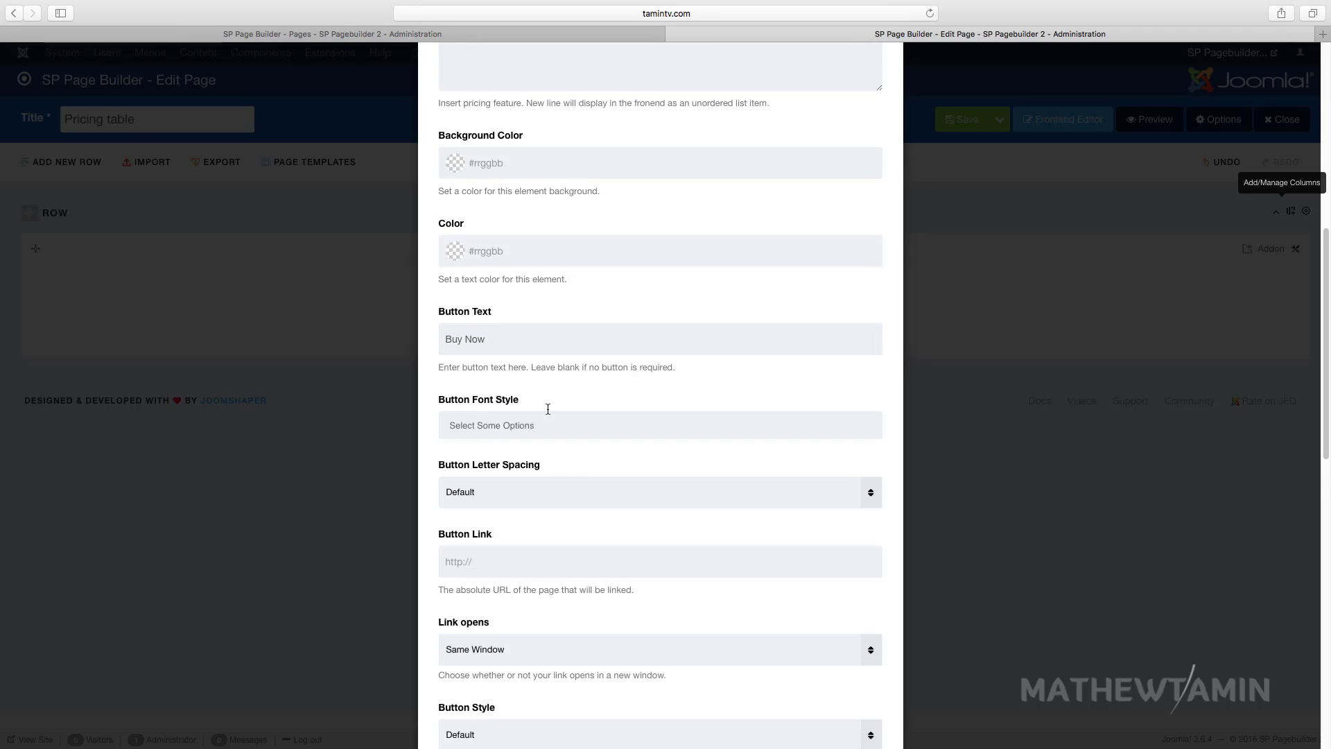
scroll(569, 437, "down", 3)
left_click(517, 402)
left_click(513, 396)
scroll(542, 519, "down", 5)
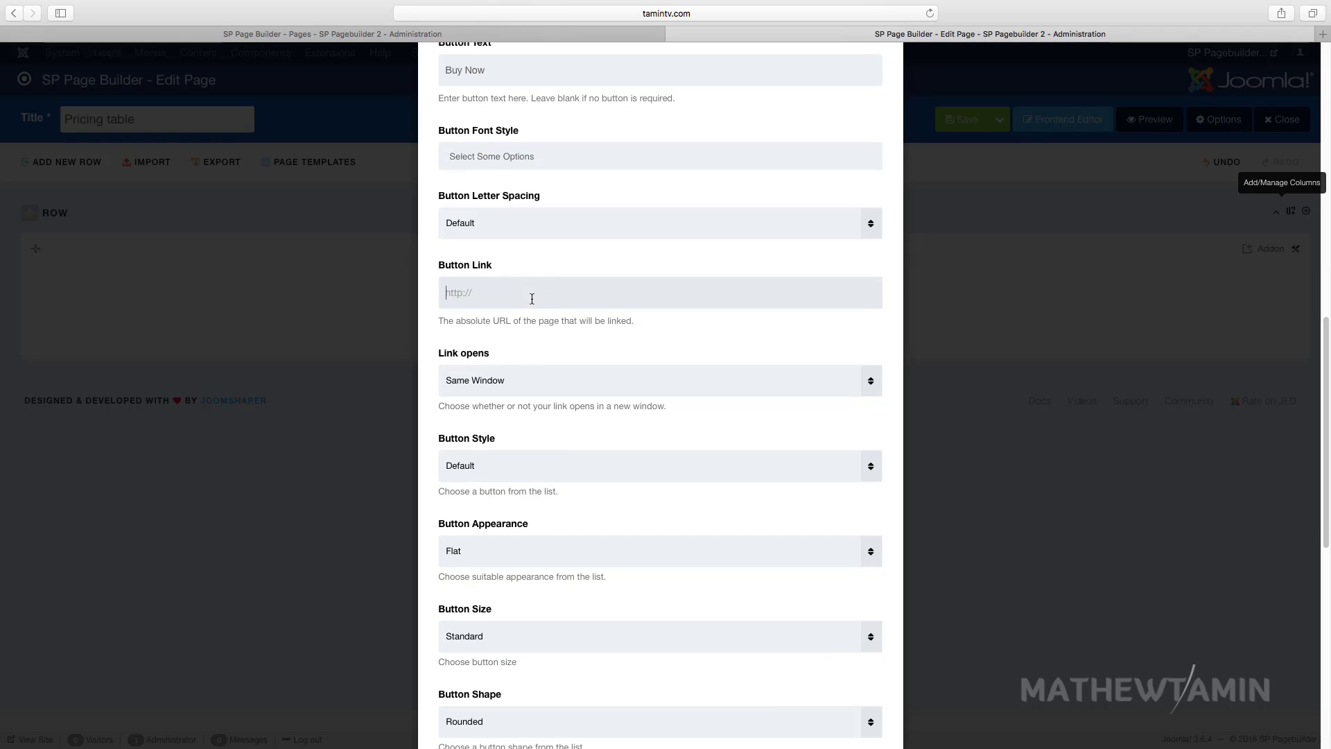
type("#")
- Make the button Primary style, Outline appearance and Extra Large size
scroll(511, 461, "down", 1)
left_click(512, 448)
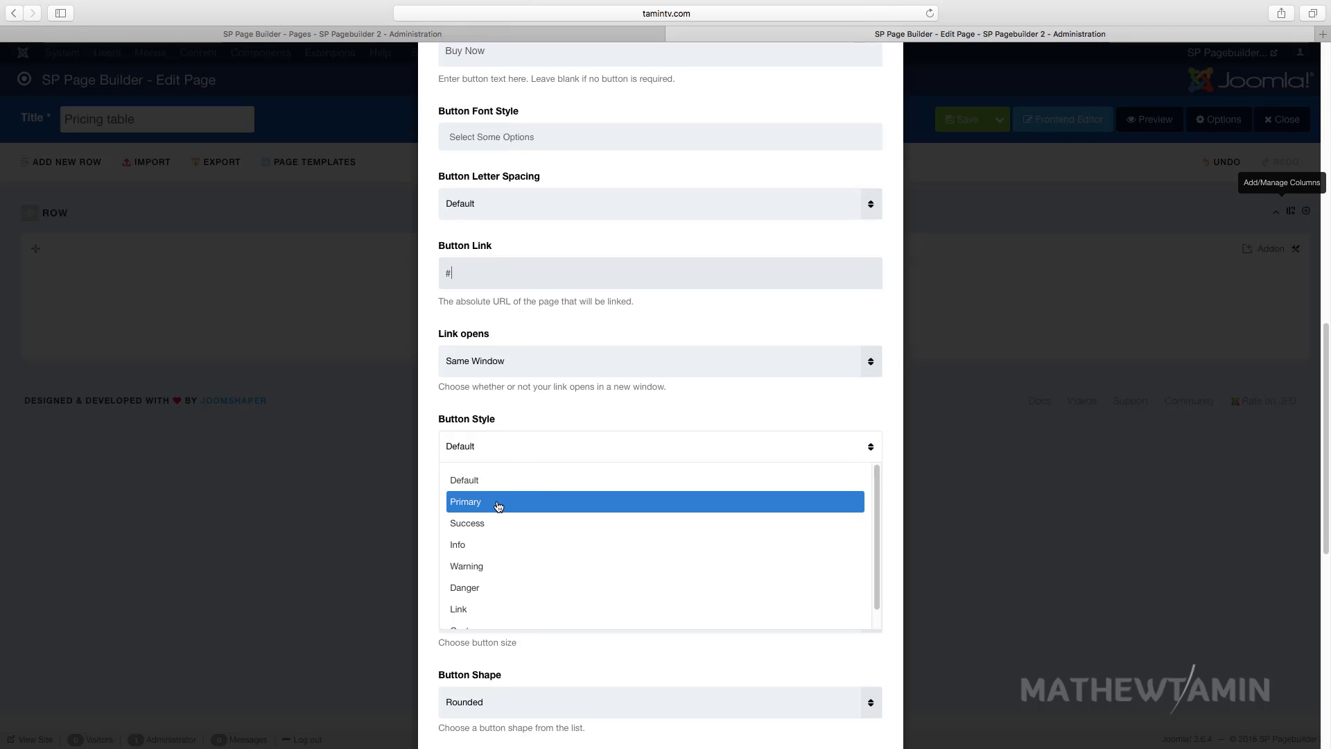
left_click(529, 507)
scroll(532, 506, "down", 5)
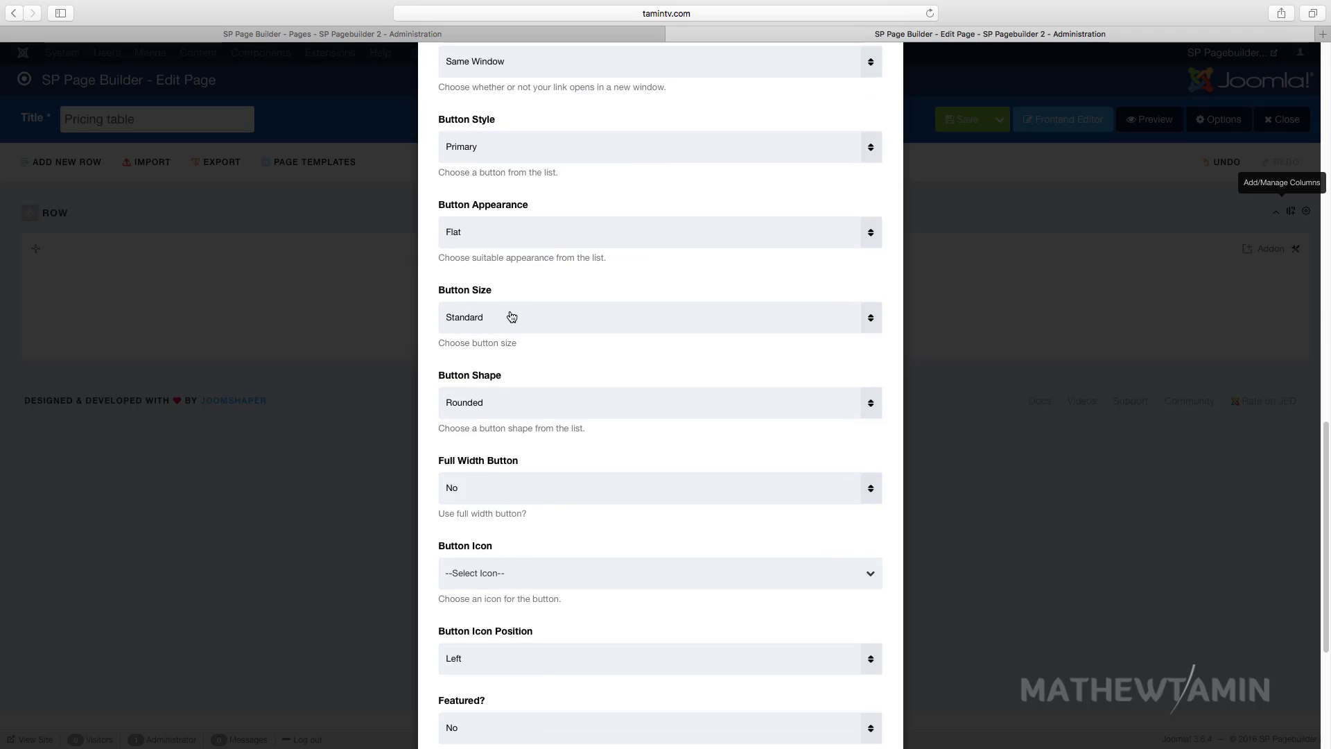
left_click(506, 243)
left_click(483, 290)
left_click(488, 309)
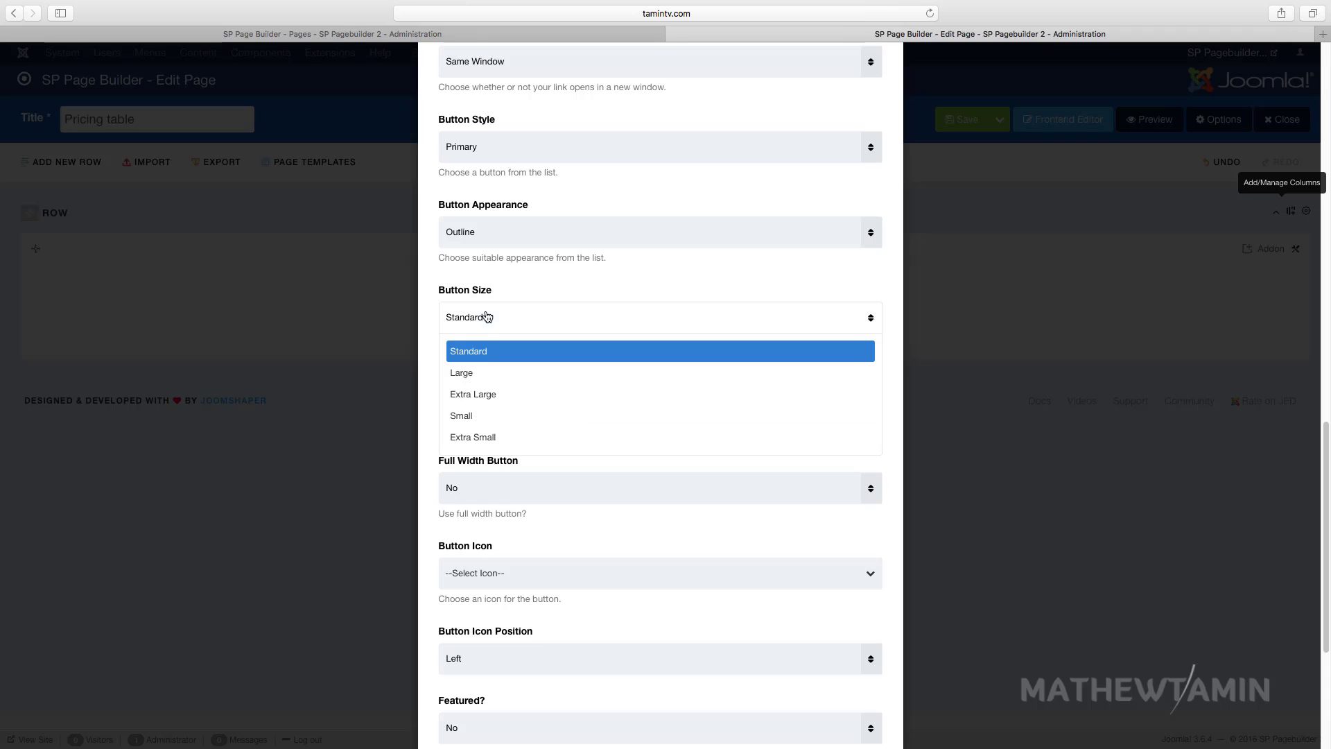
left_click(493, 394)
scroll(581, 446, "down", 5)
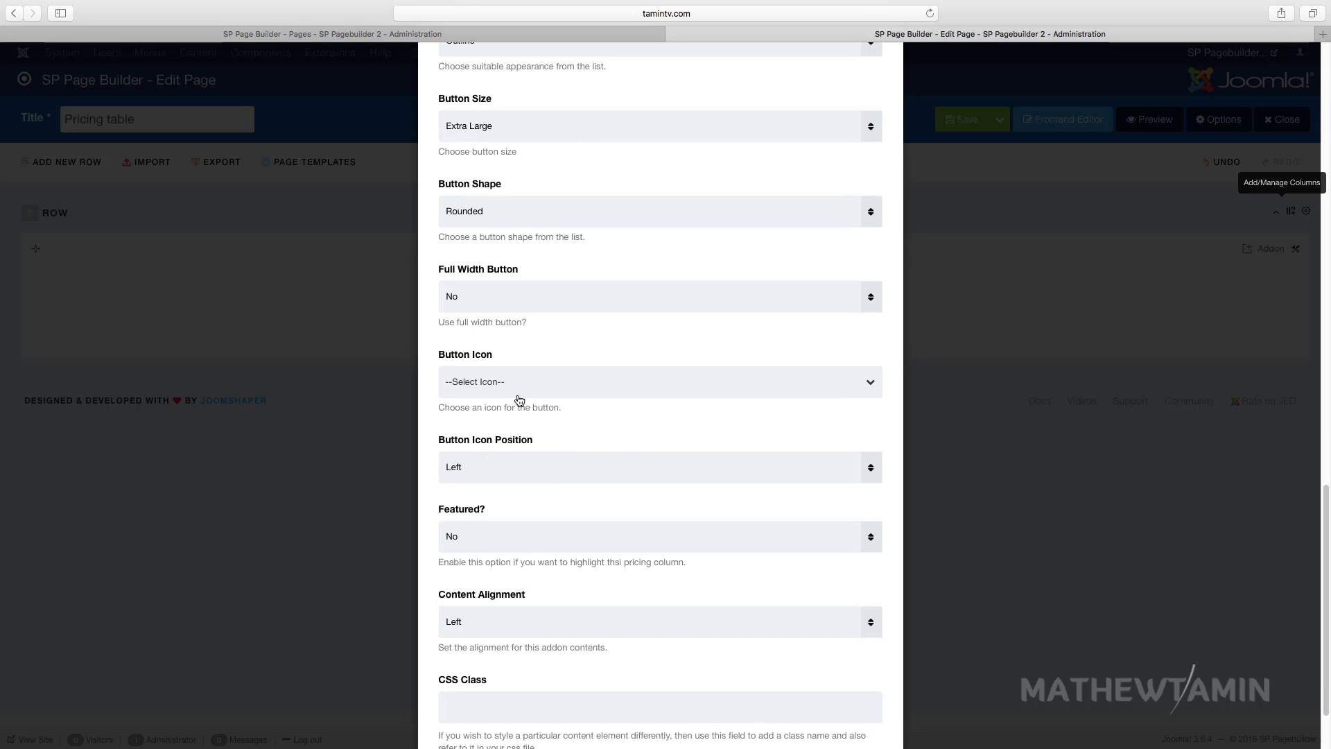
- Give the button a shopping-cart icon, found by searching 'car'
left_click(519, 393)
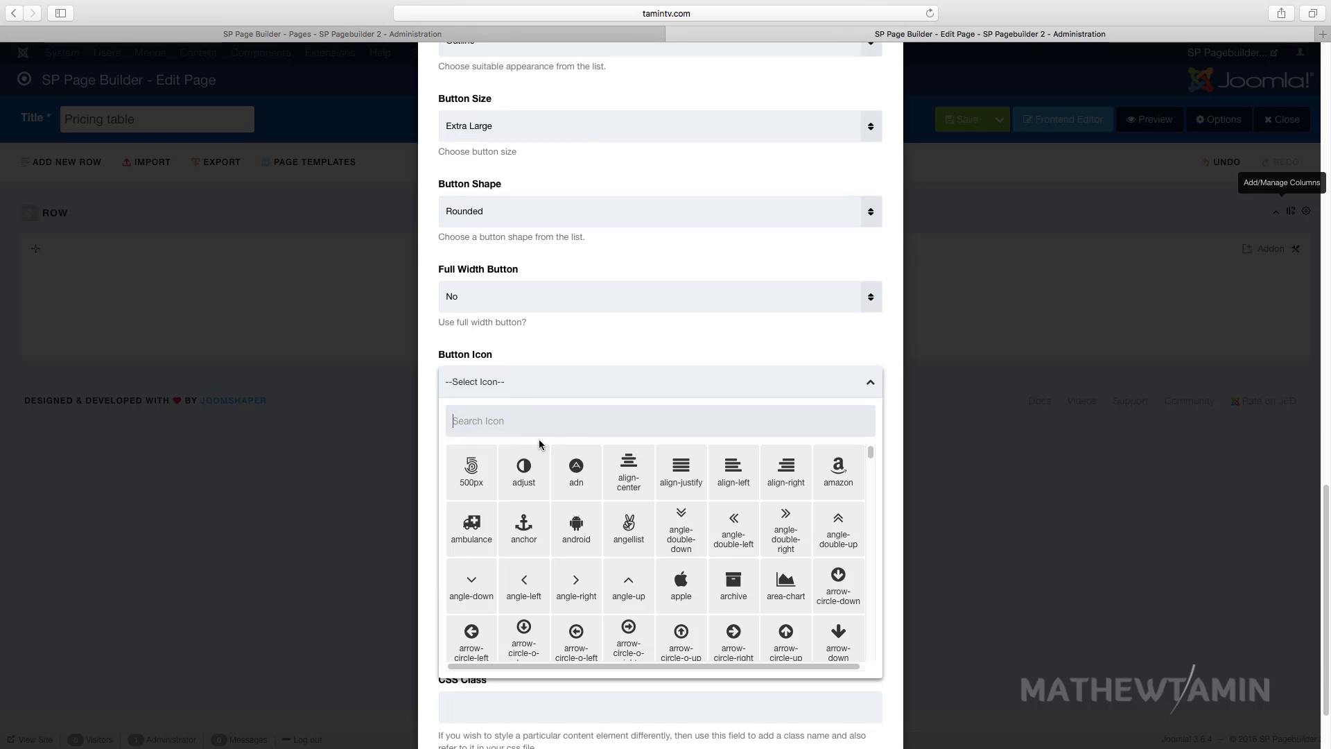
type("car")
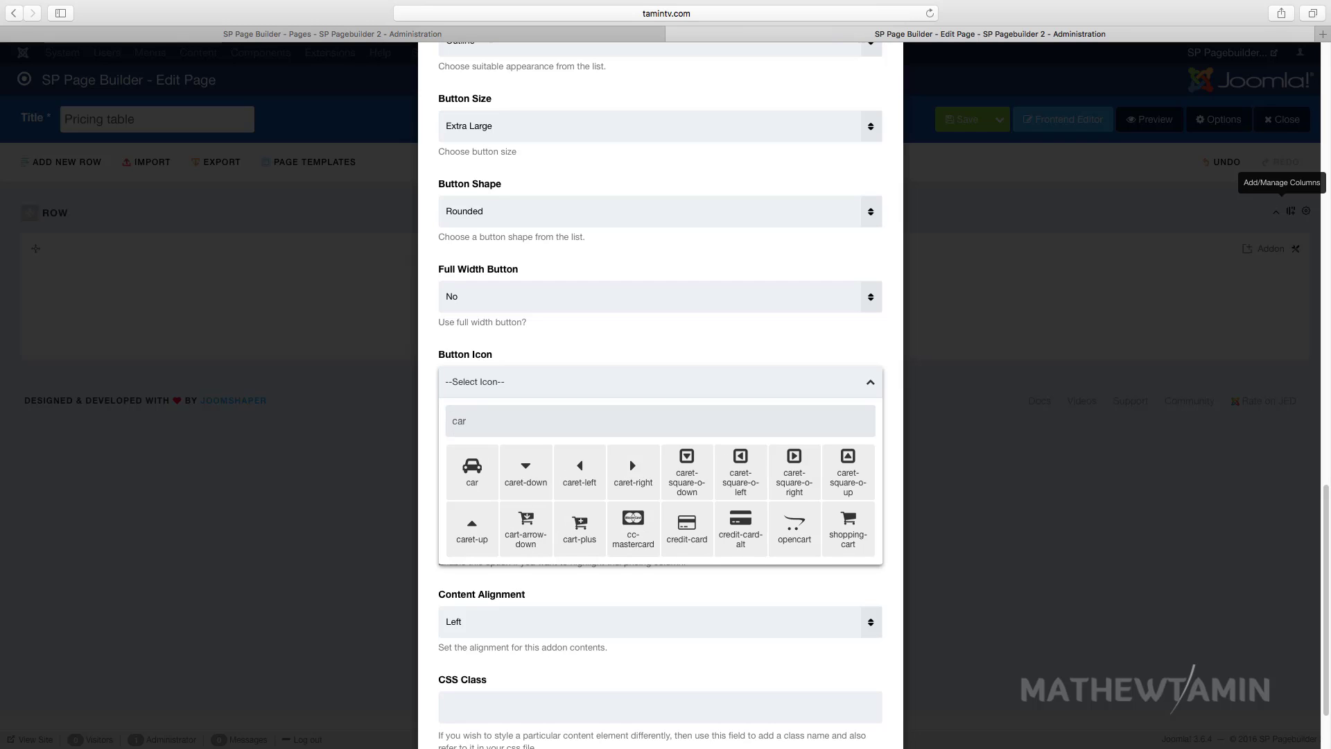
left_click(844, 530)
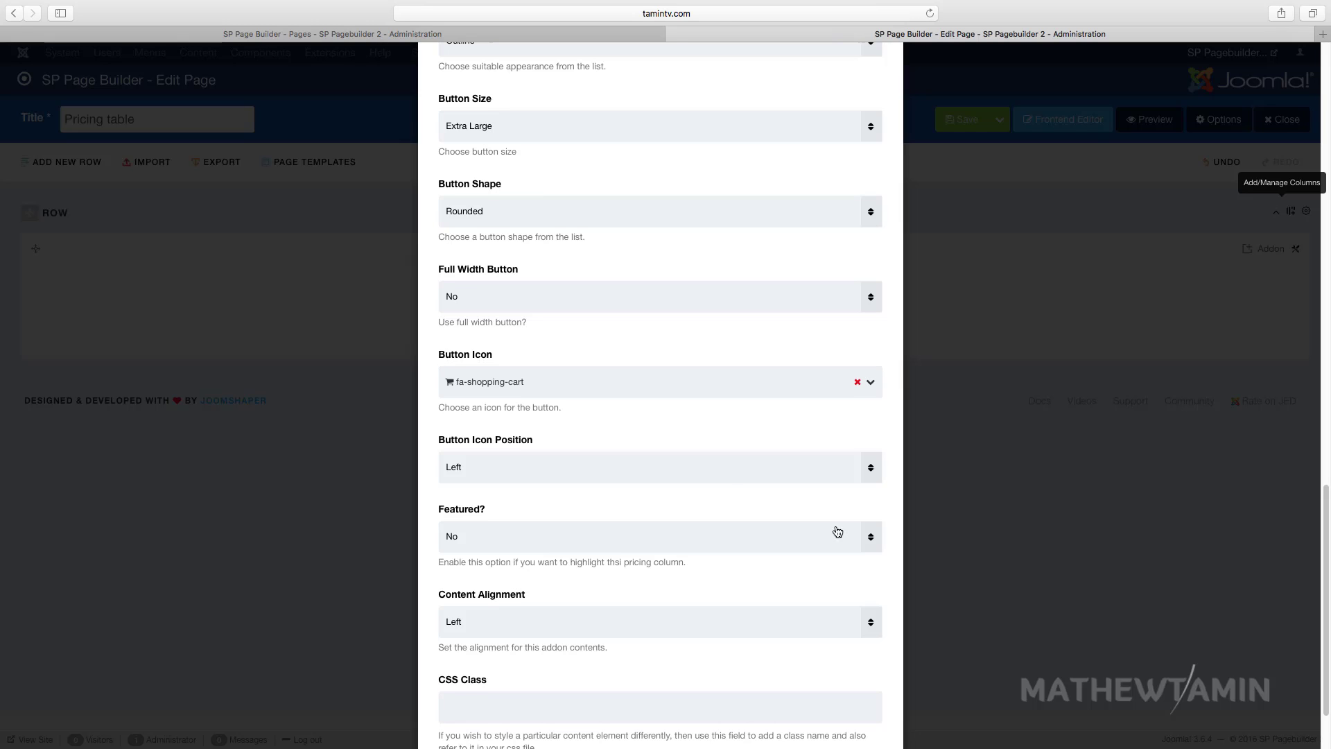
scroll(511, 425, "down", 2)
- Set Content Alignment to Center and apply the Pricing Table settings
left_click(486, 382)
left_click(486, 382)
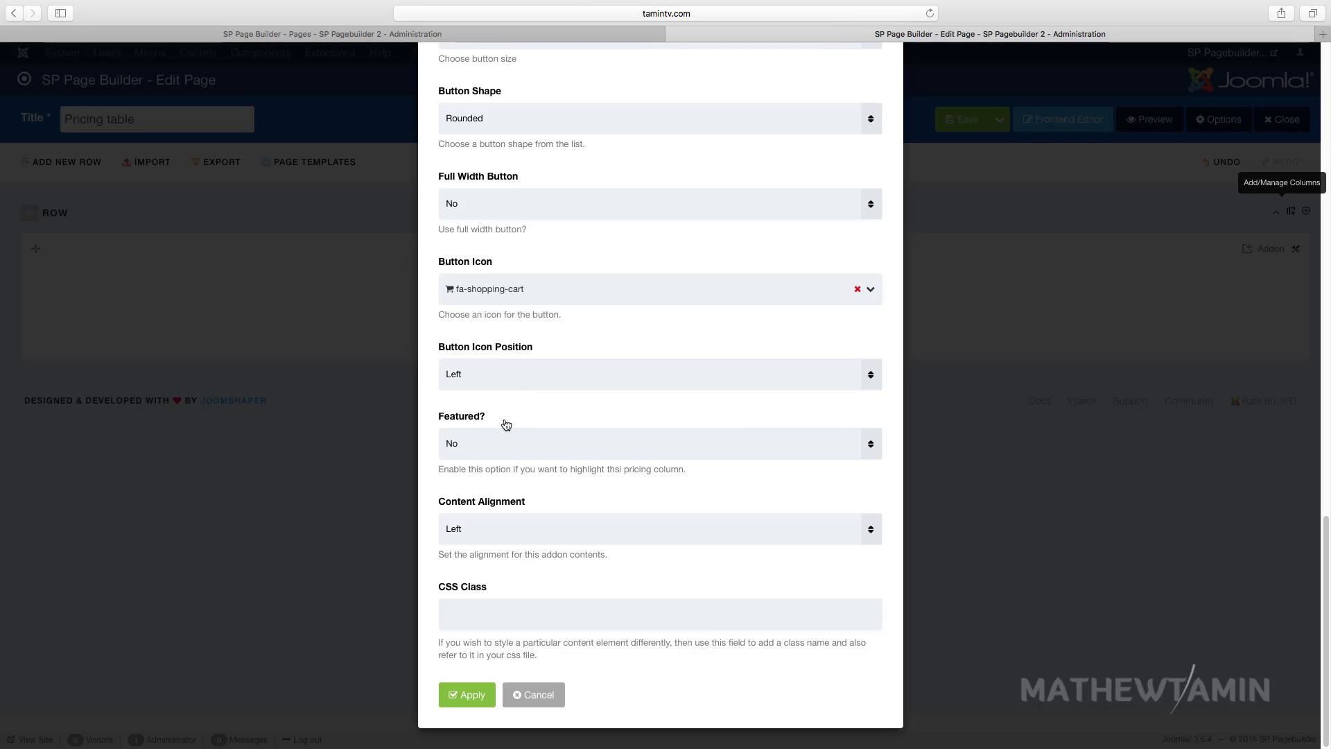
left_click(502, 447)
left_click(502, 446)
left_click(539, 531)
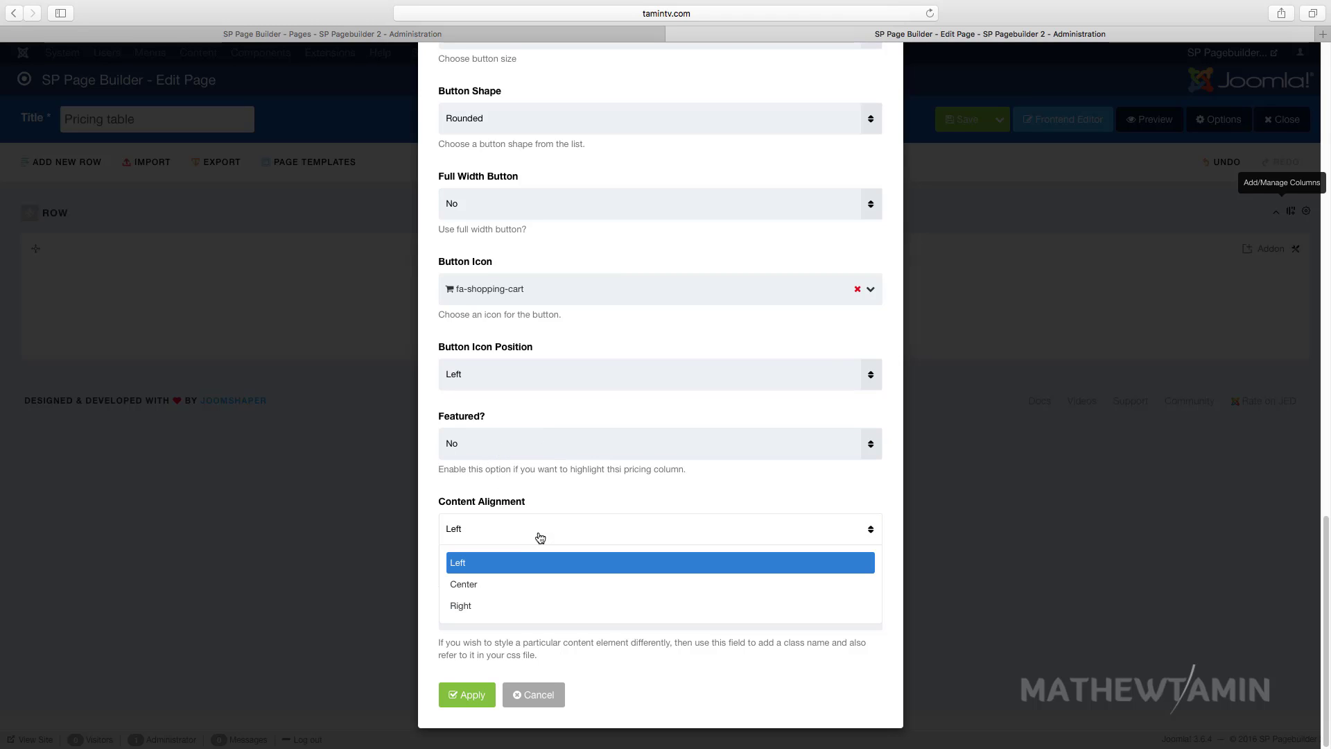
left_click(551, 488)
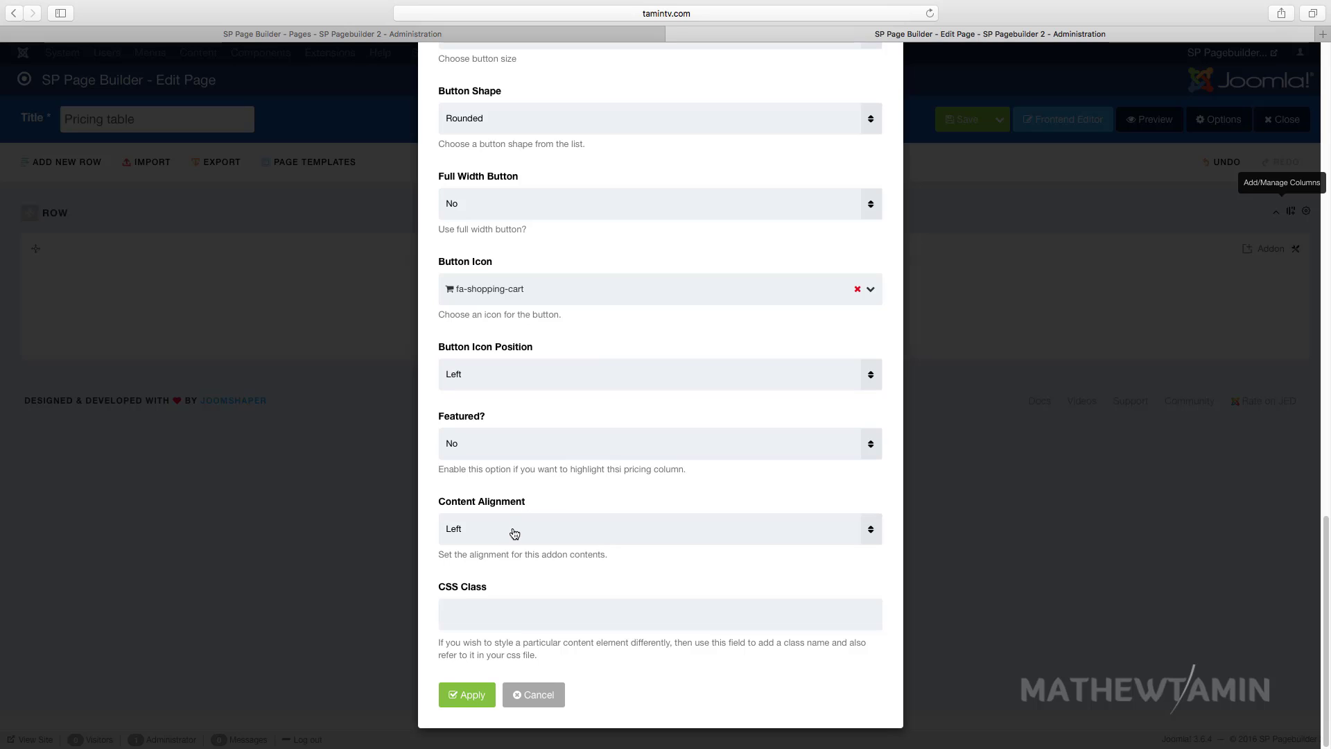
left_click(511, 536)
left_click(497, 594)
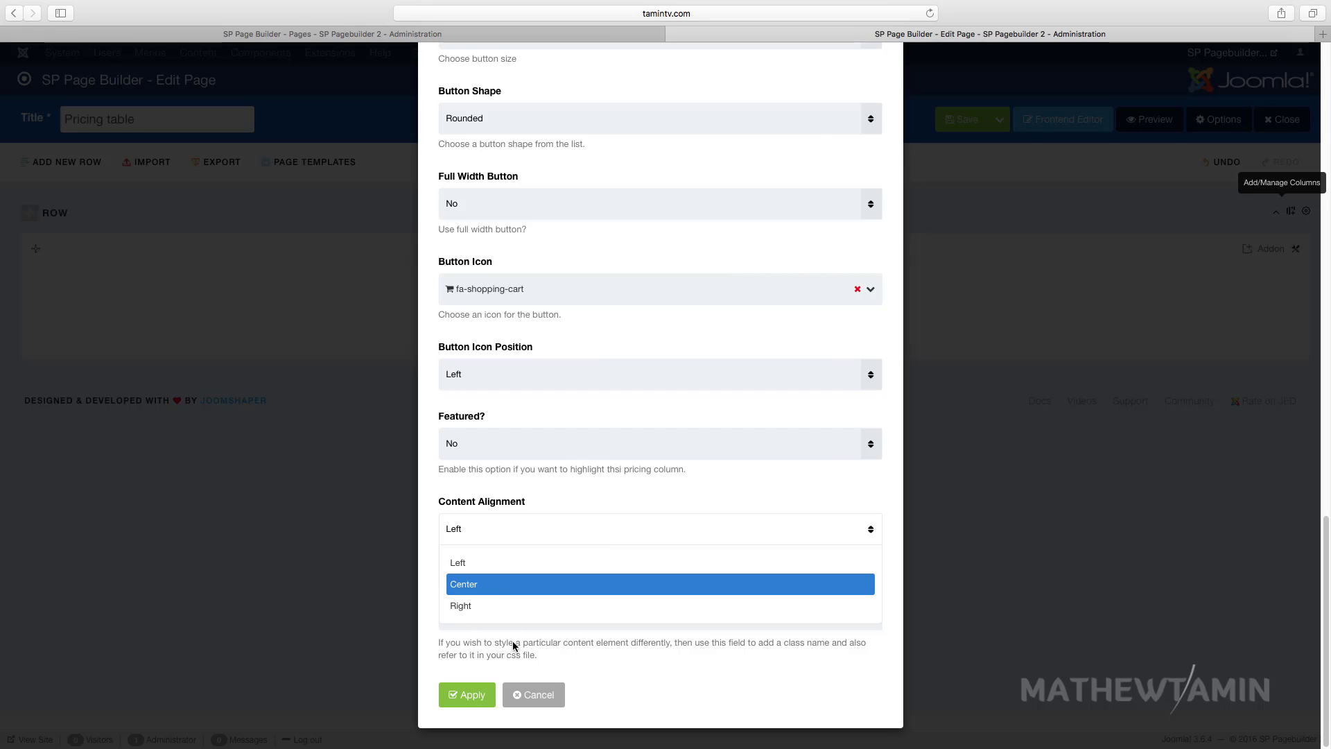
left_click(469, 696)
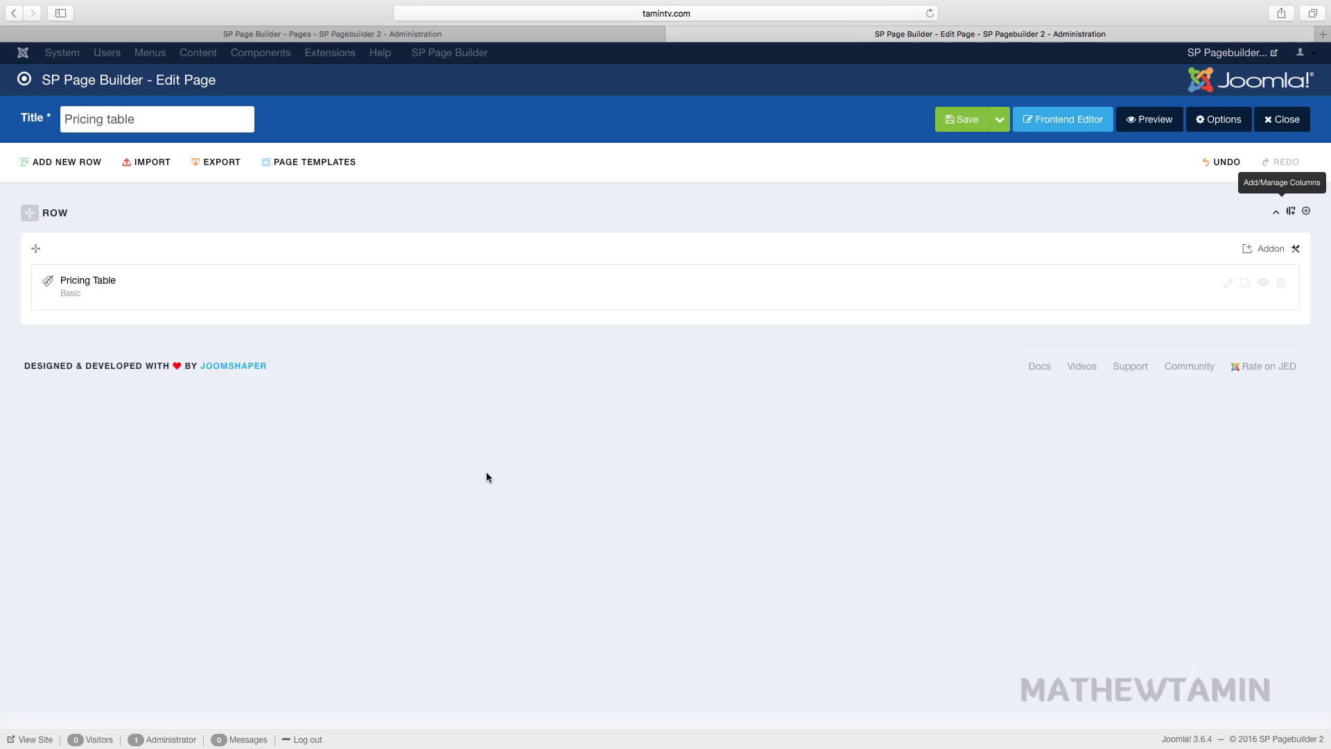
- Switch the row to a 4+4+4 layout and place Pricing Table copies in columns two and three
left_click(1280, 211)
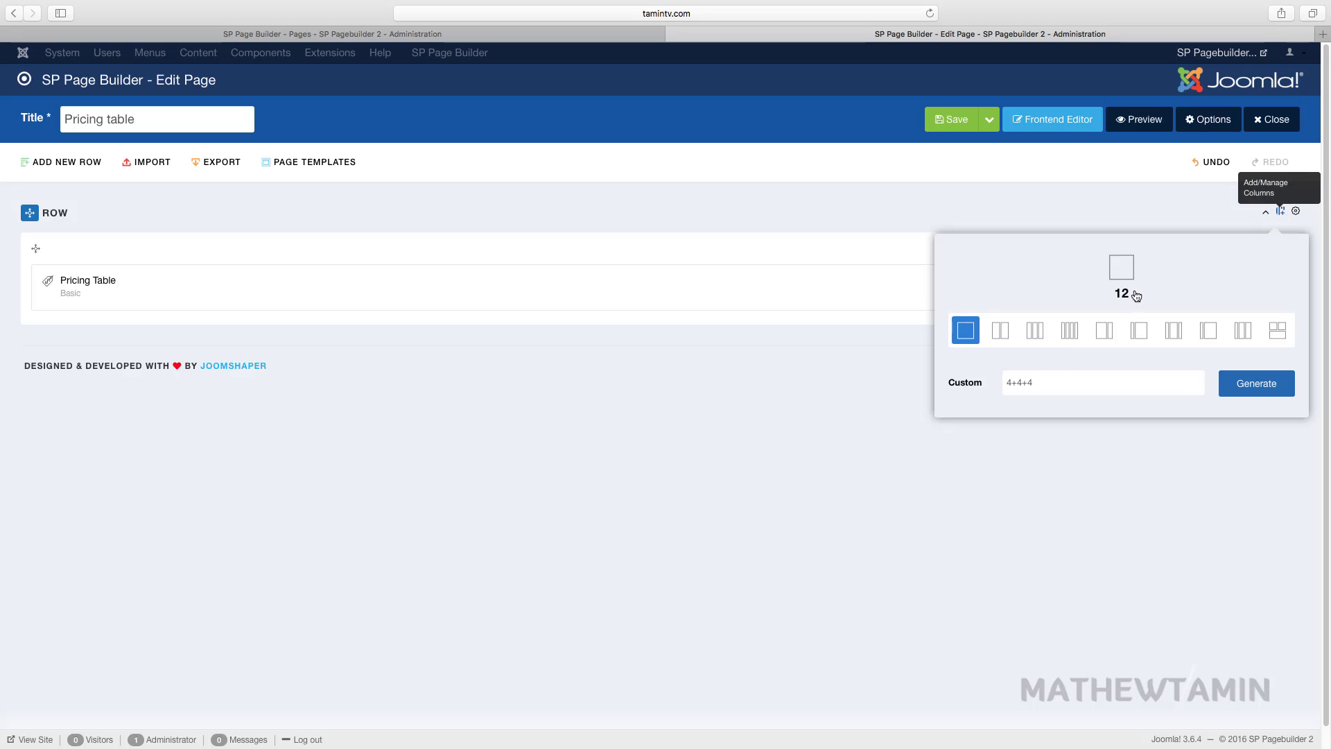
left_click(1036, 331)
left_click(388, 283)
mouse_move(265, 340)
left_mouse_down()
mouse_move(652, 284)
mouse_move(984, 284)
left_mouse_up()
left_click(811, 283)
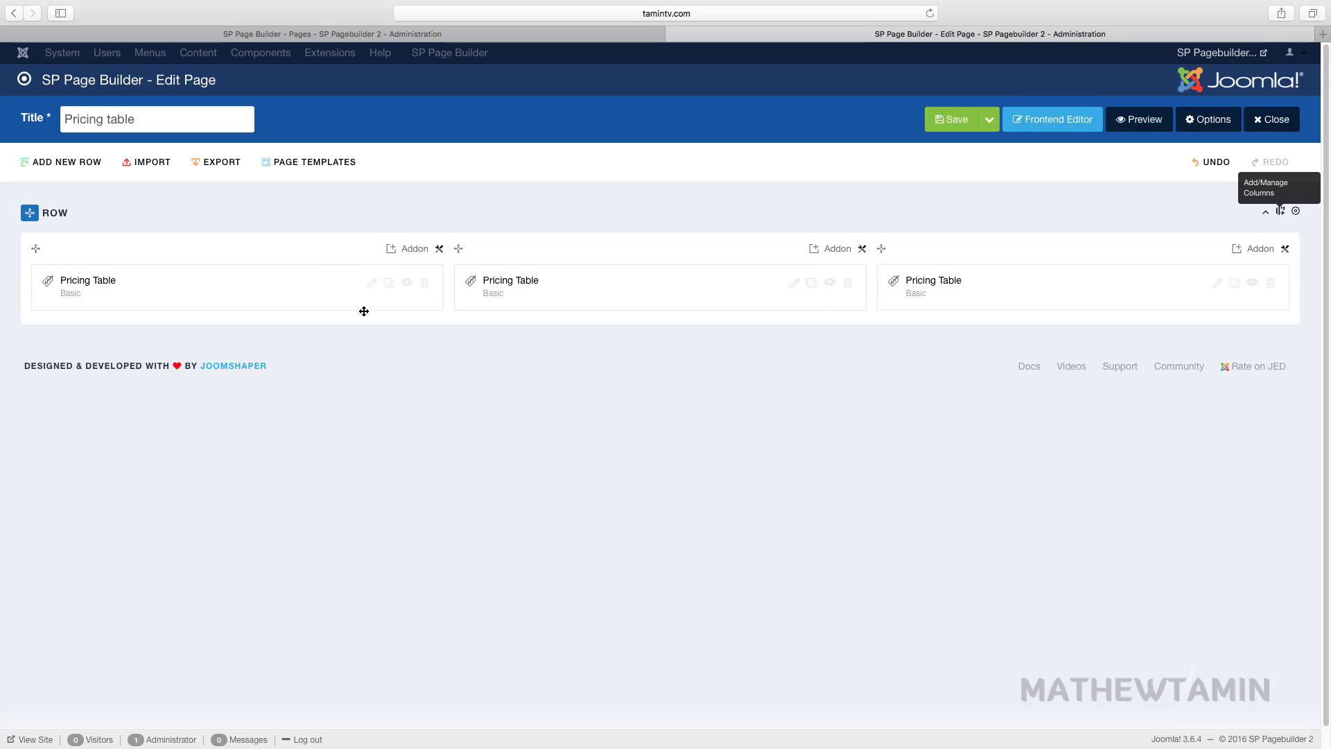
- Change the second pricing table's price to $99 and its duration to /Year
left_click(795, 284)
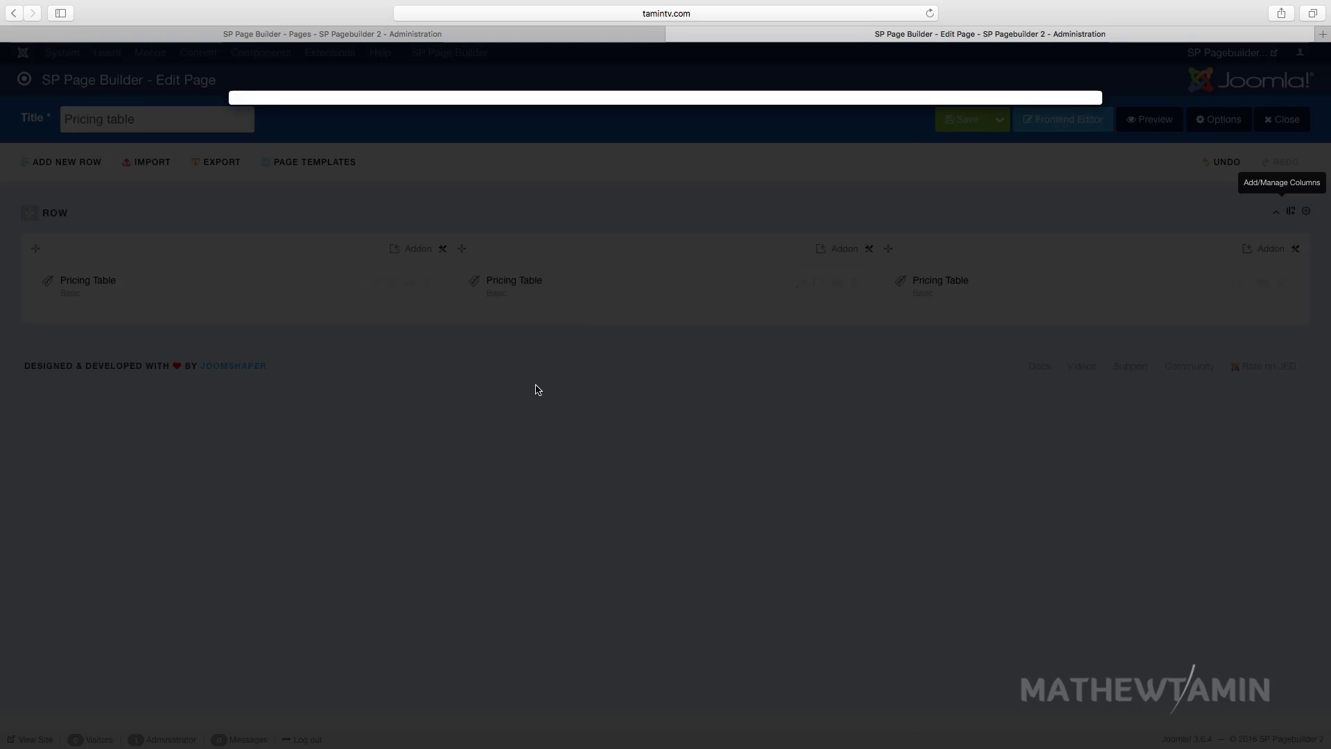
scroll(535, 377, "down", 6)
scroll(532, 380, "up", 4)
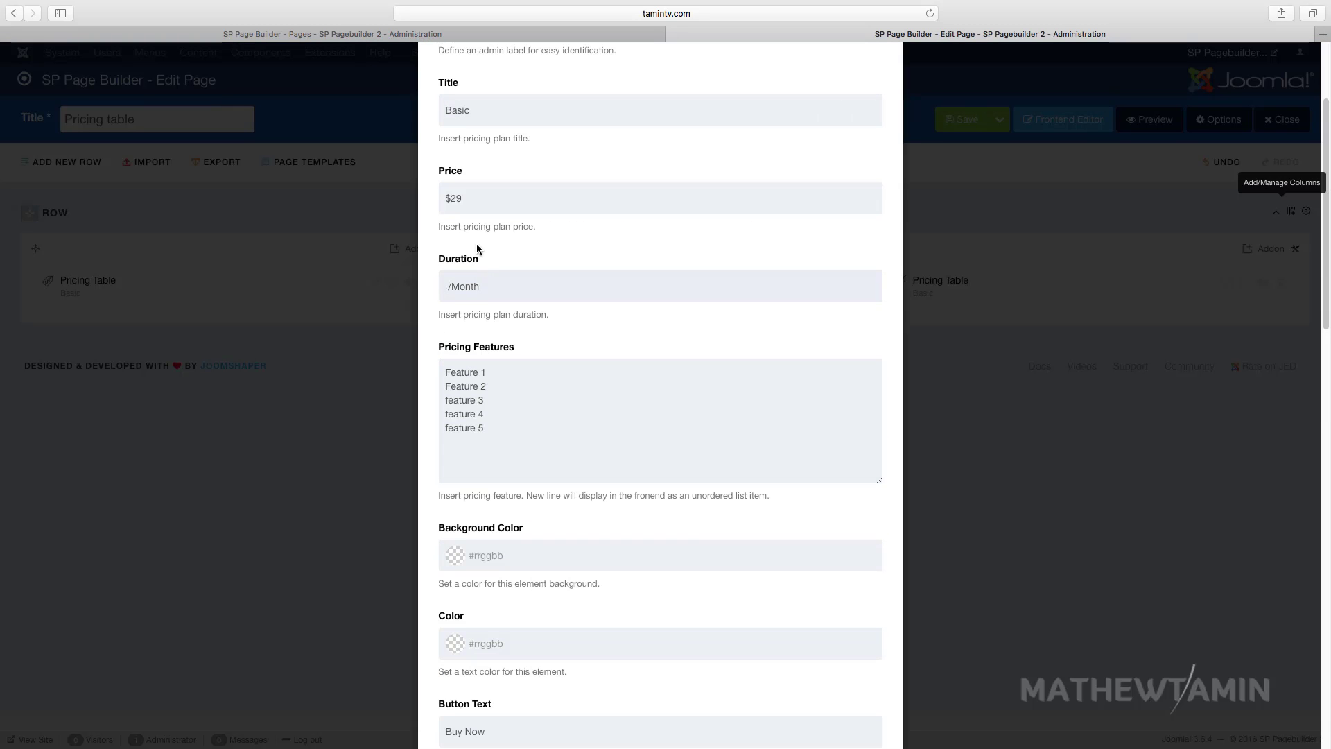
left_click_drag(452, 200, 484, 201)
type("99")
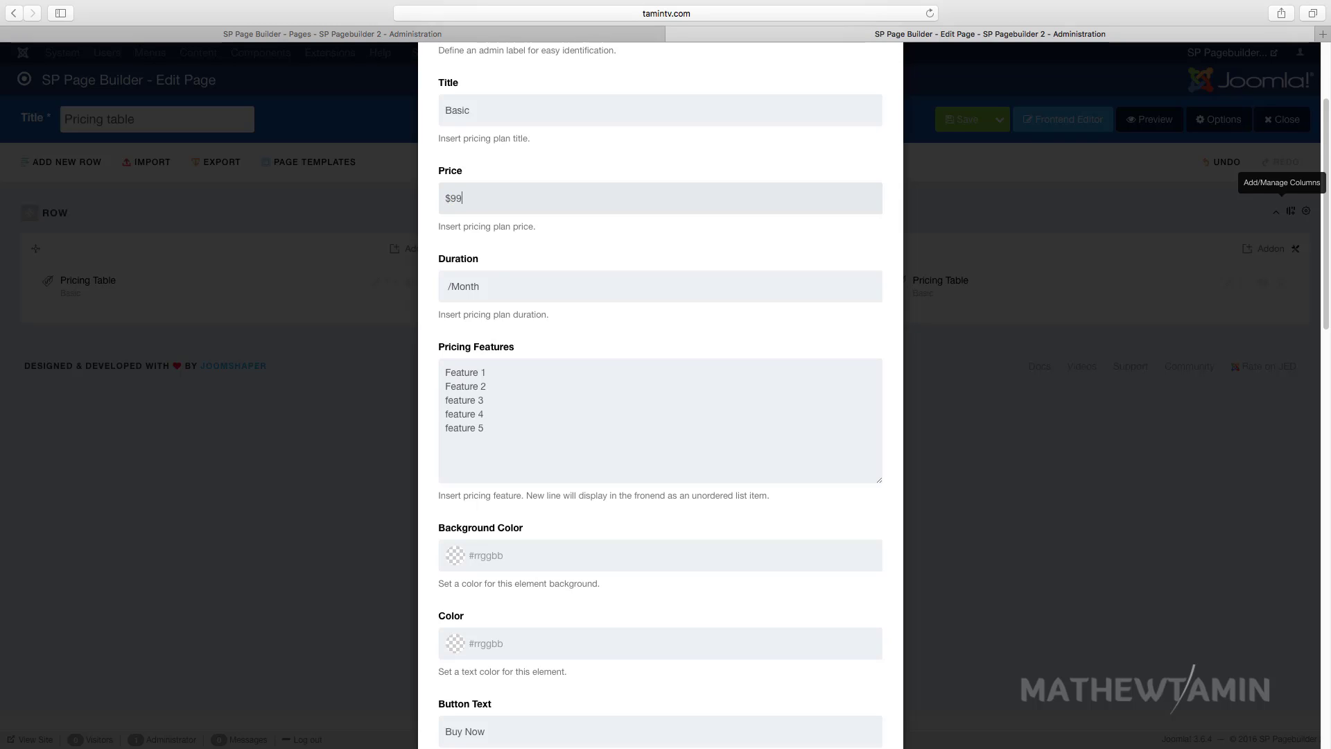
double_click(479, 290)
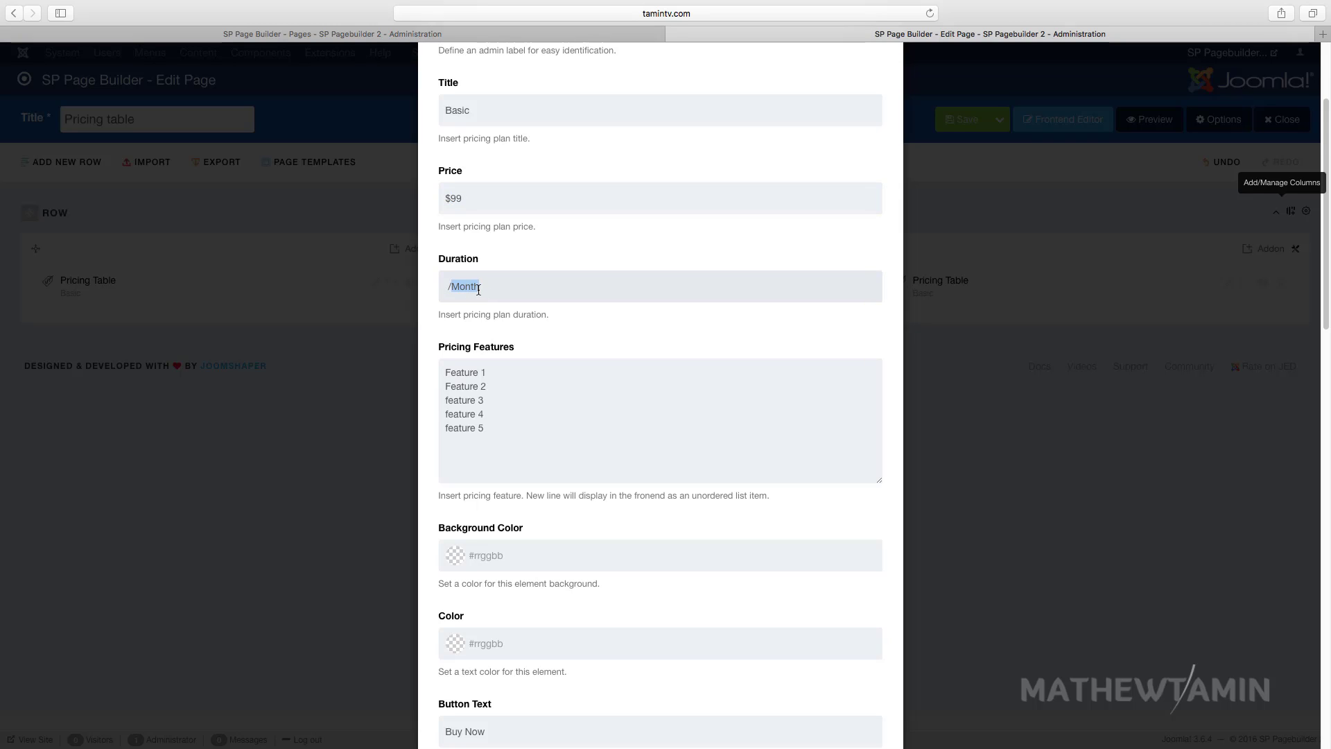
type("Ye")
- Set Featured? to Yes for this column and apply the changes
scroll(500, 411, "down", 1)
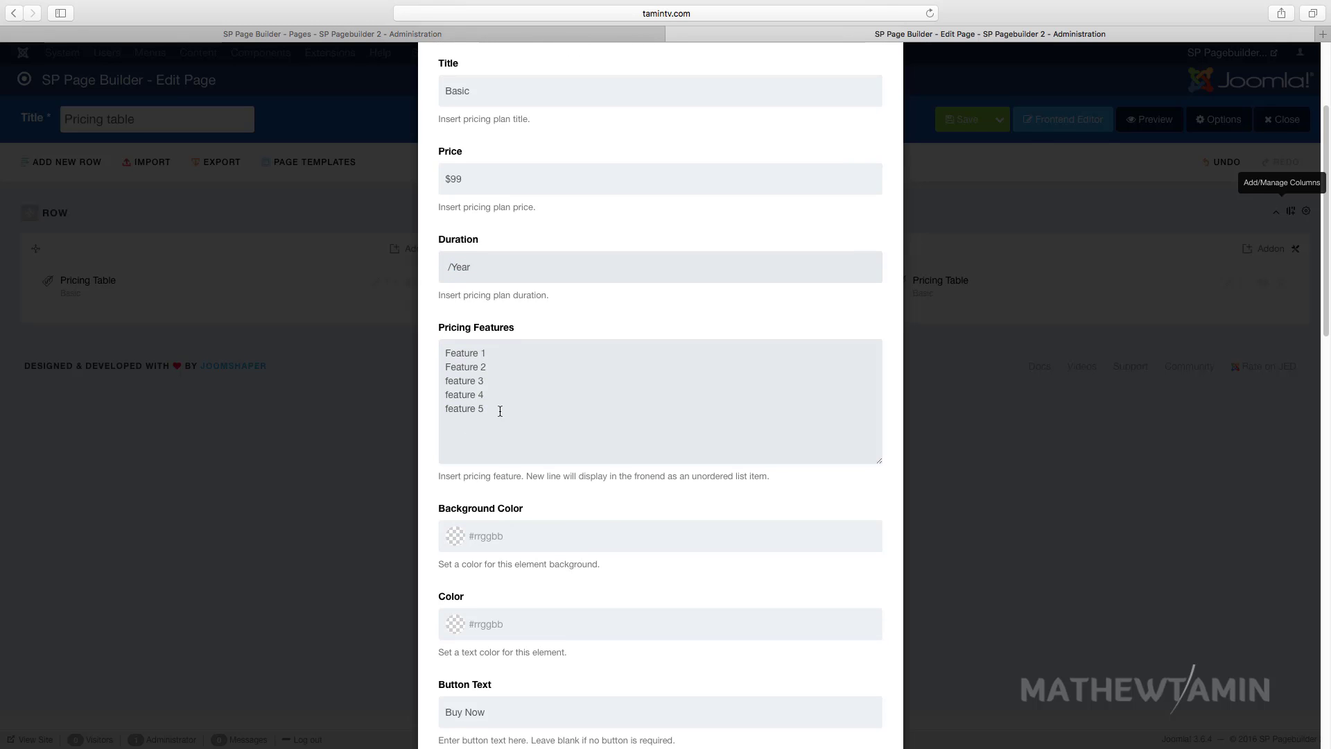
scroll(500, 411, "down", 5)
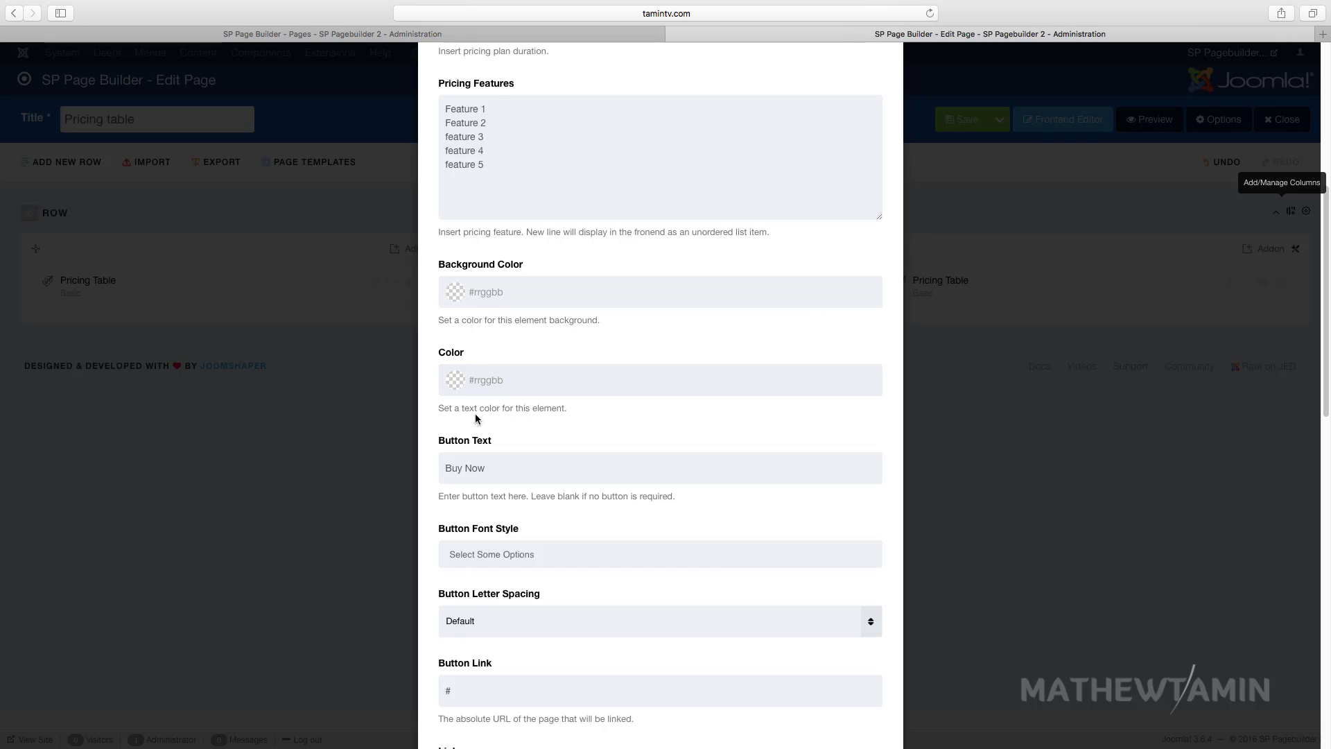
scroll(519, 478, "down", 1)
scroll(538, 464, "down", 7)
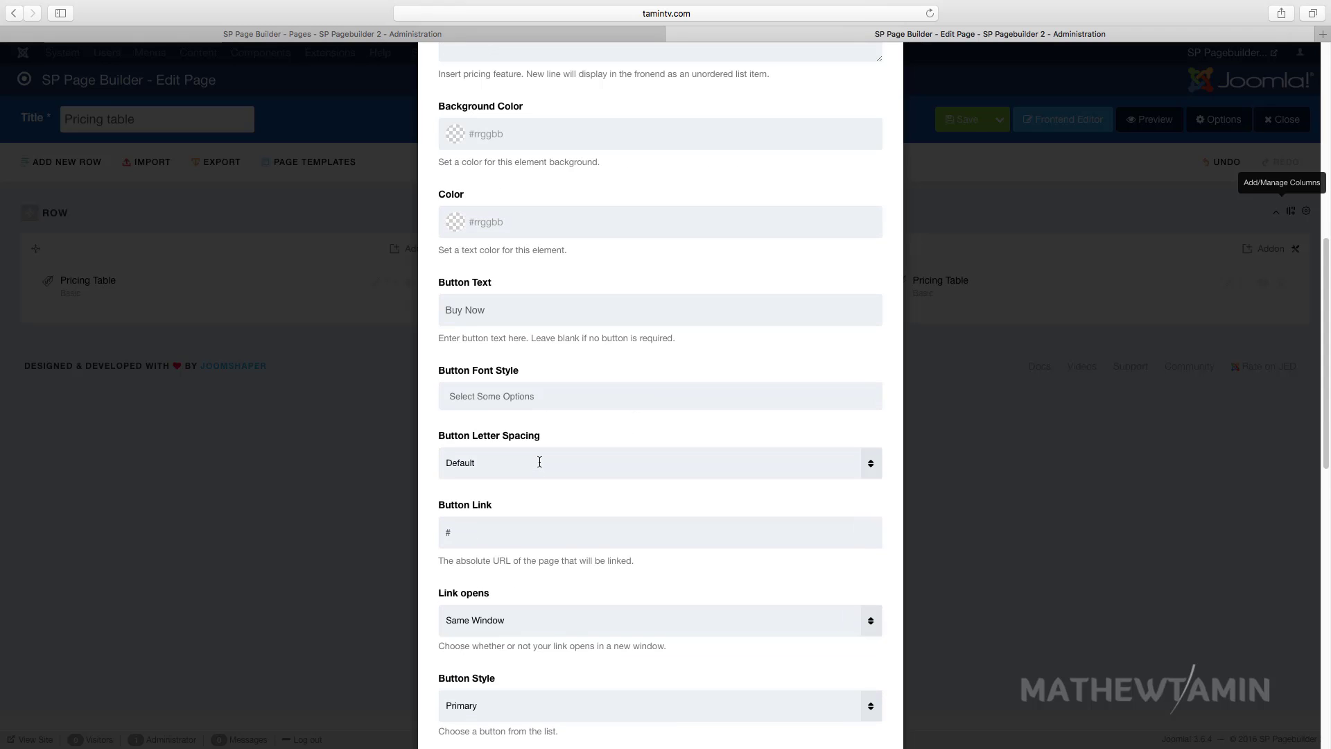
scroll(539, 466, "down", 5)
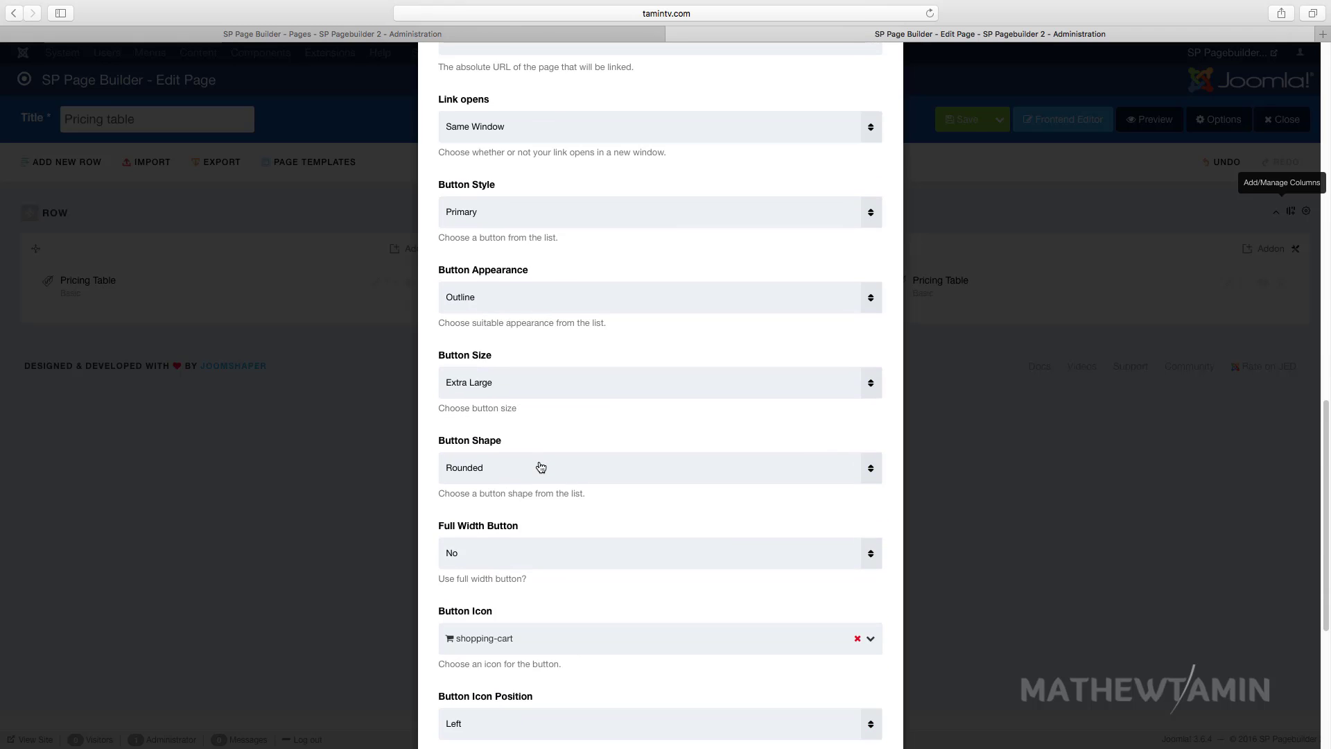
left_click(486, 550)
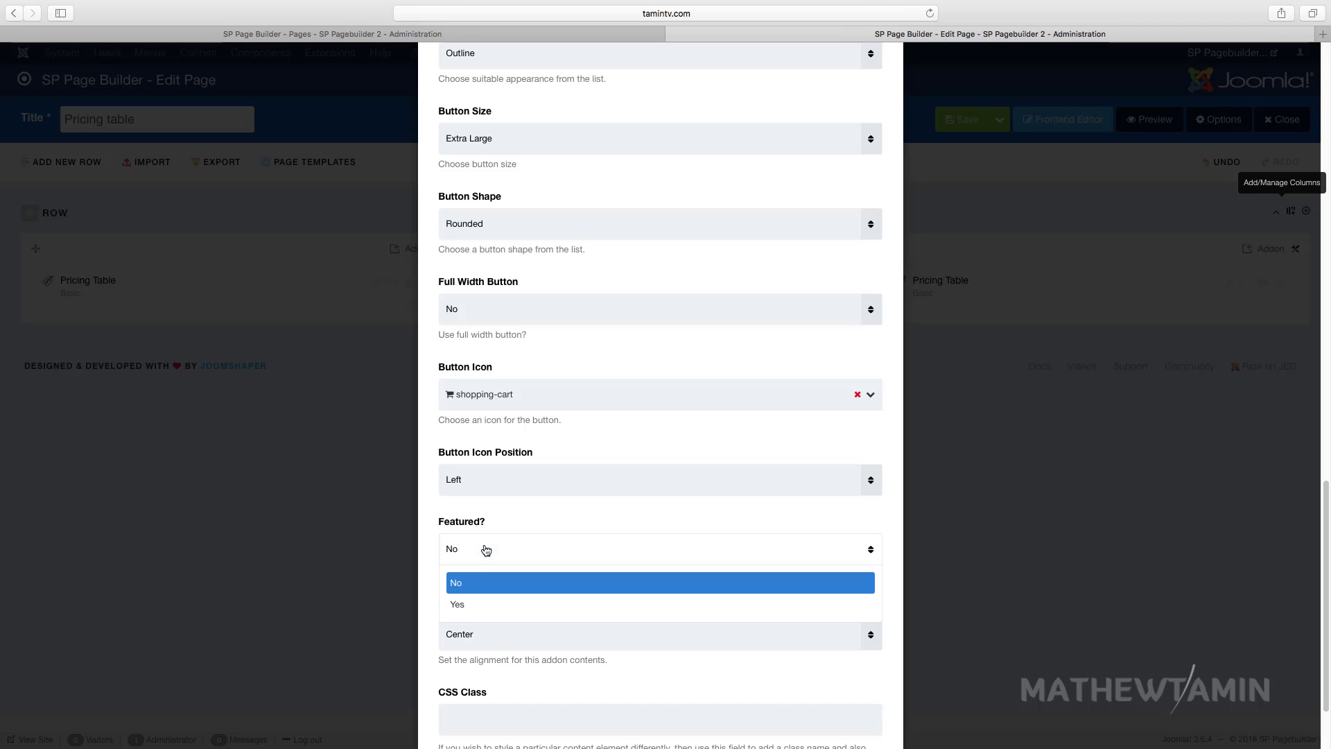
left_click(484, 598)
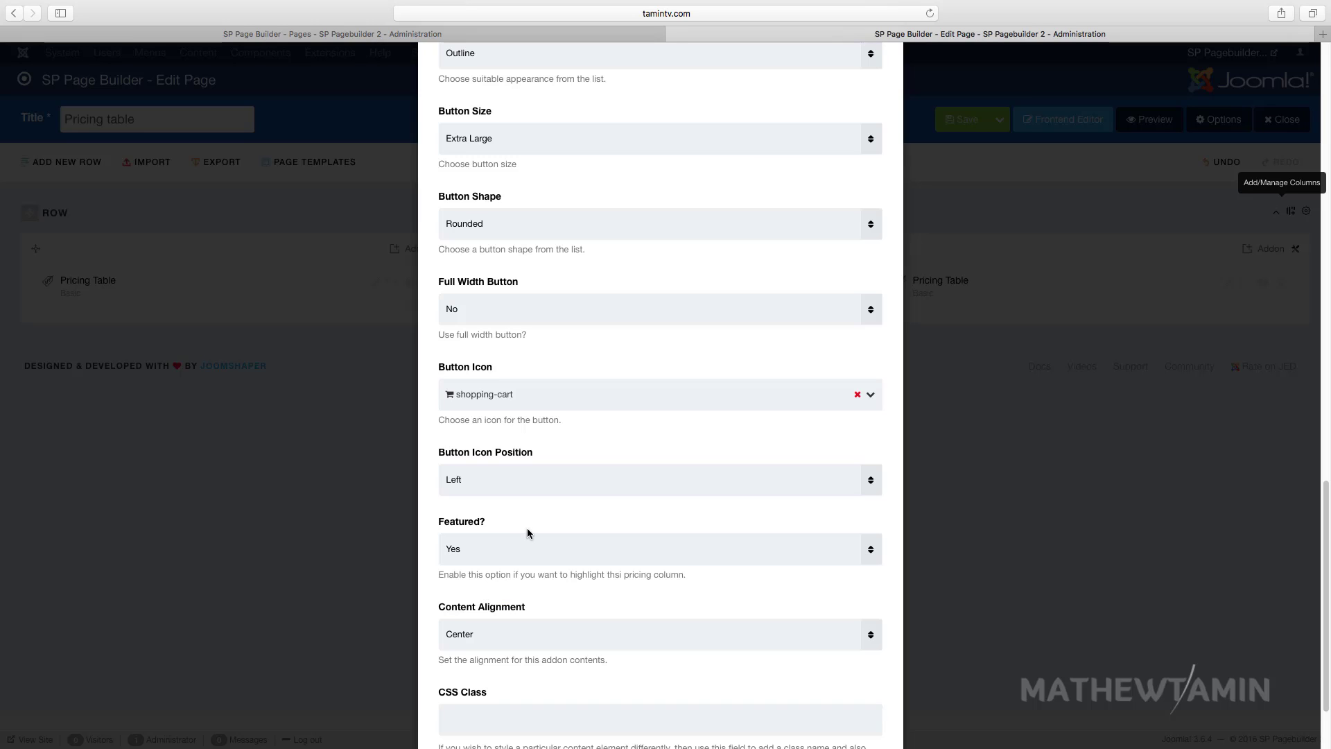
scroll(534, 544, "down", 2)
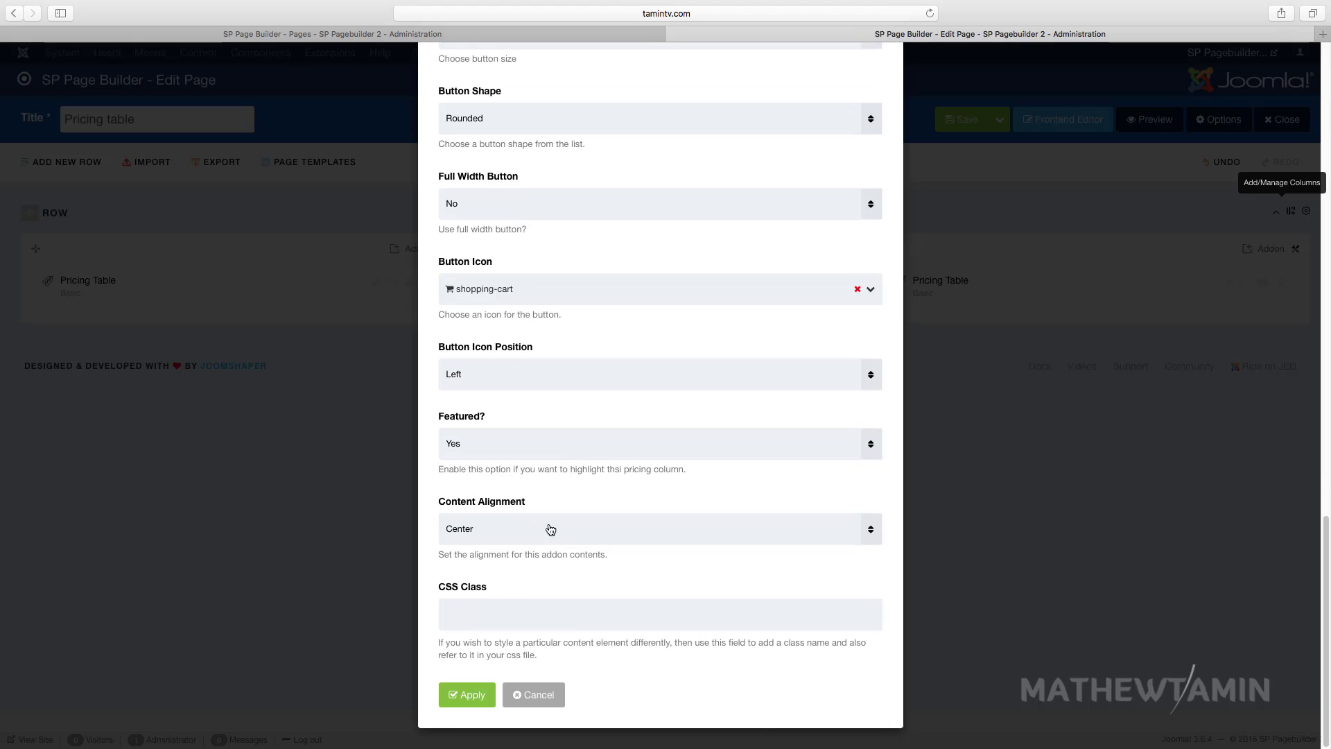
left_click(467, 696)
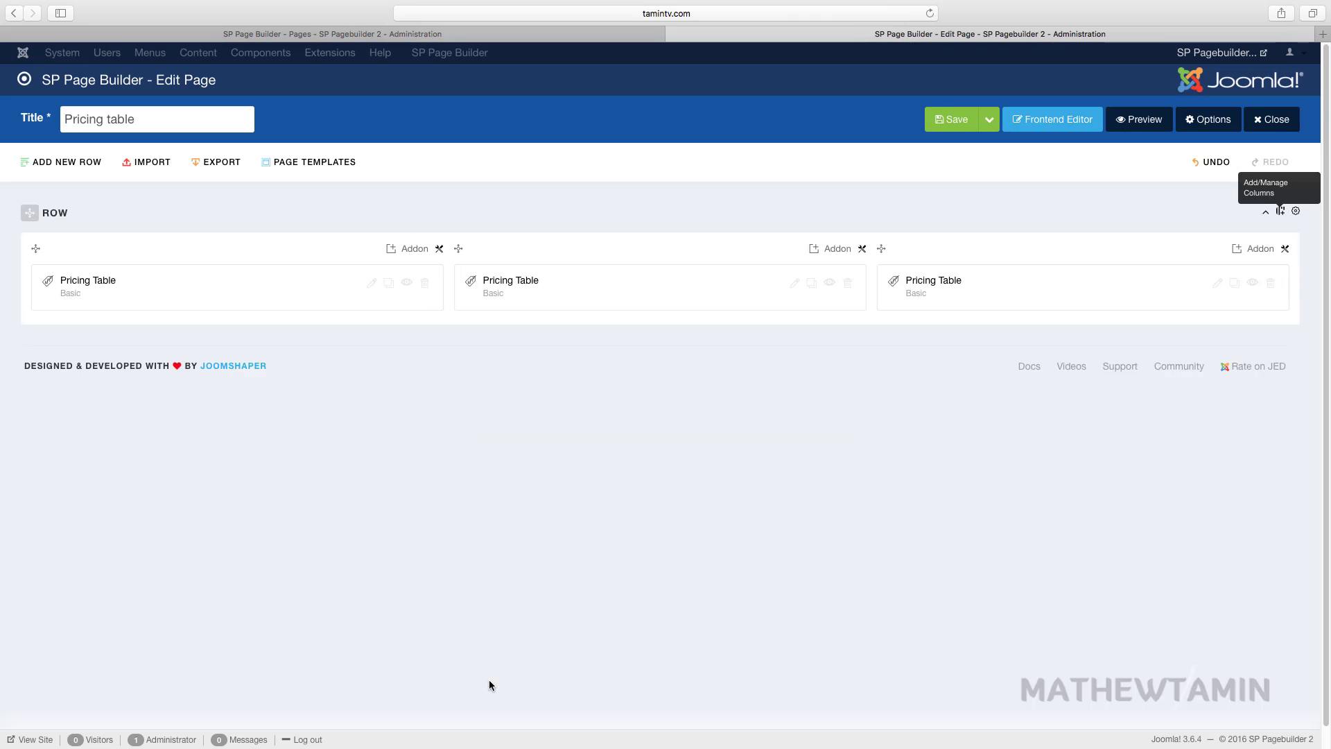
- Change the third pricing table's duration to /Year
left_click(1218, 284)
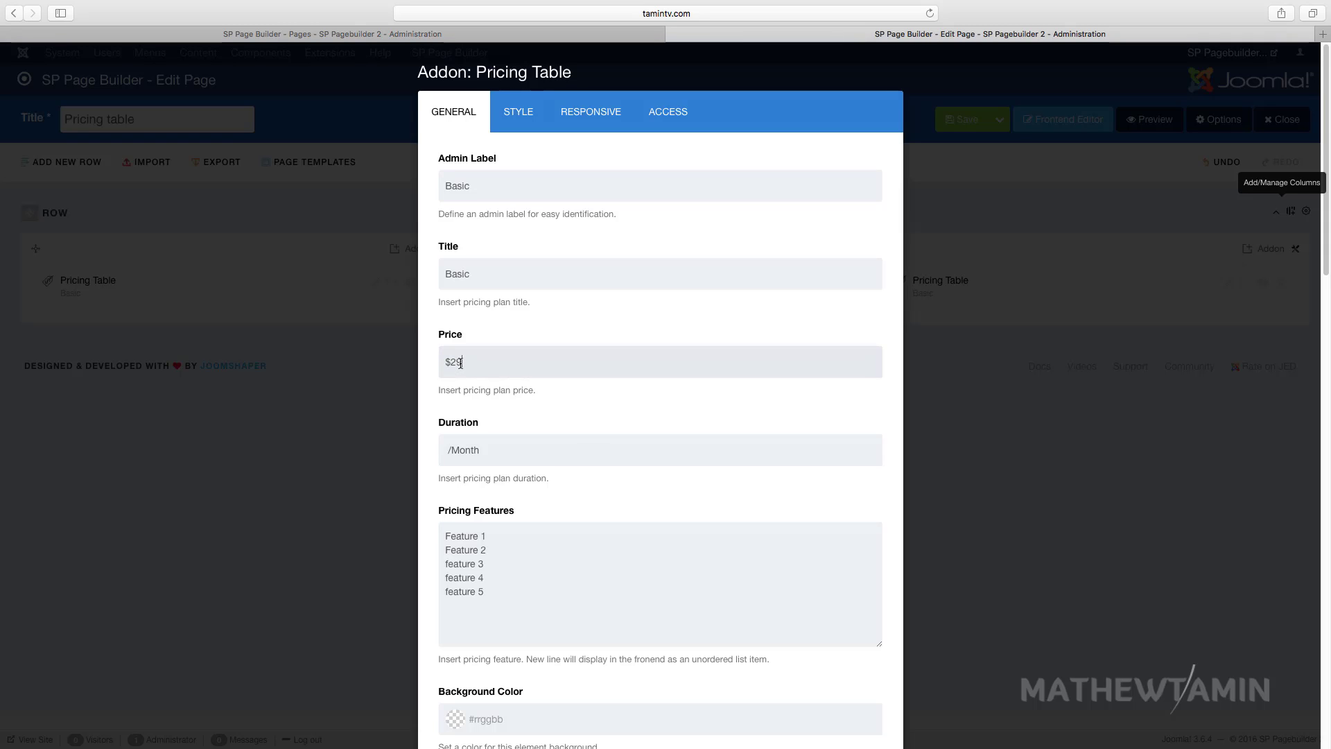
double_click(466, 452)
type("Year")
- Give the column a blue rgb(2, 93, 153) background and white text colour
scroll(476, 460, "down", 5)
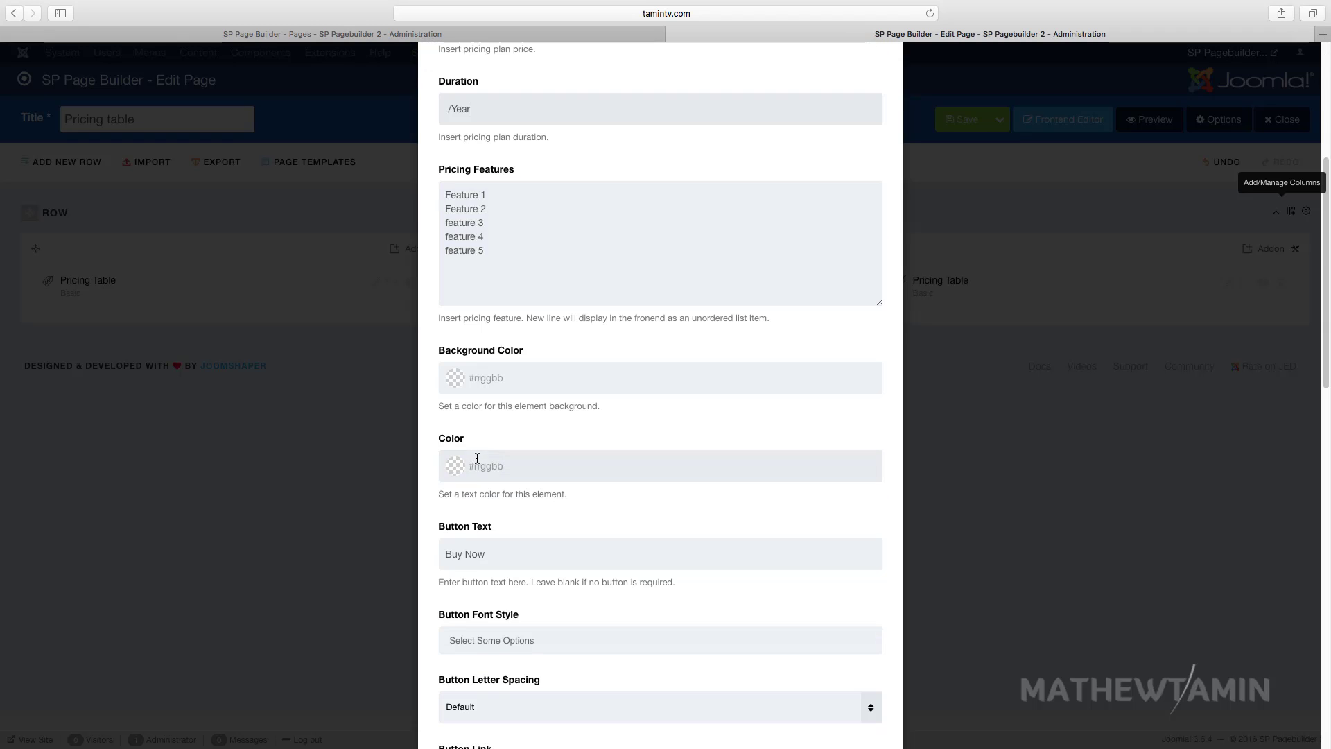
left_click(484, 353)
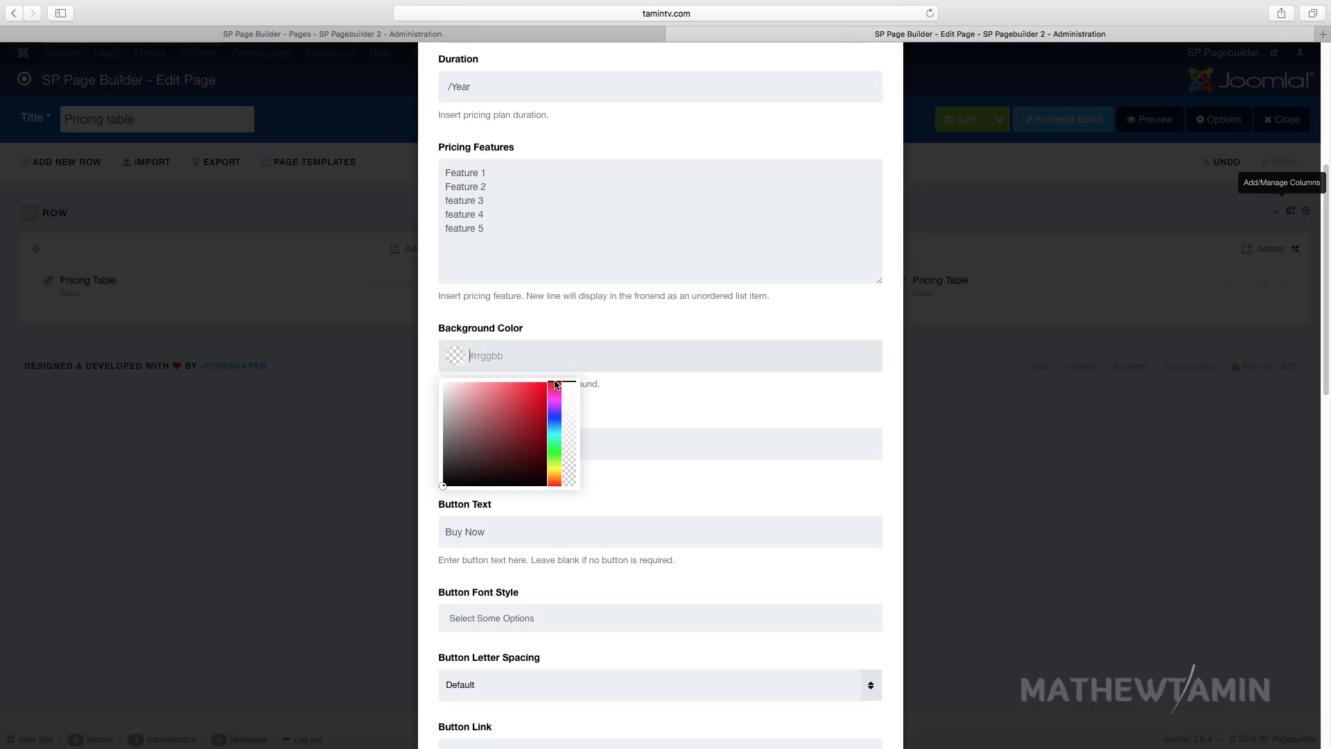
left_click_drag(555, 390, 552, 428)
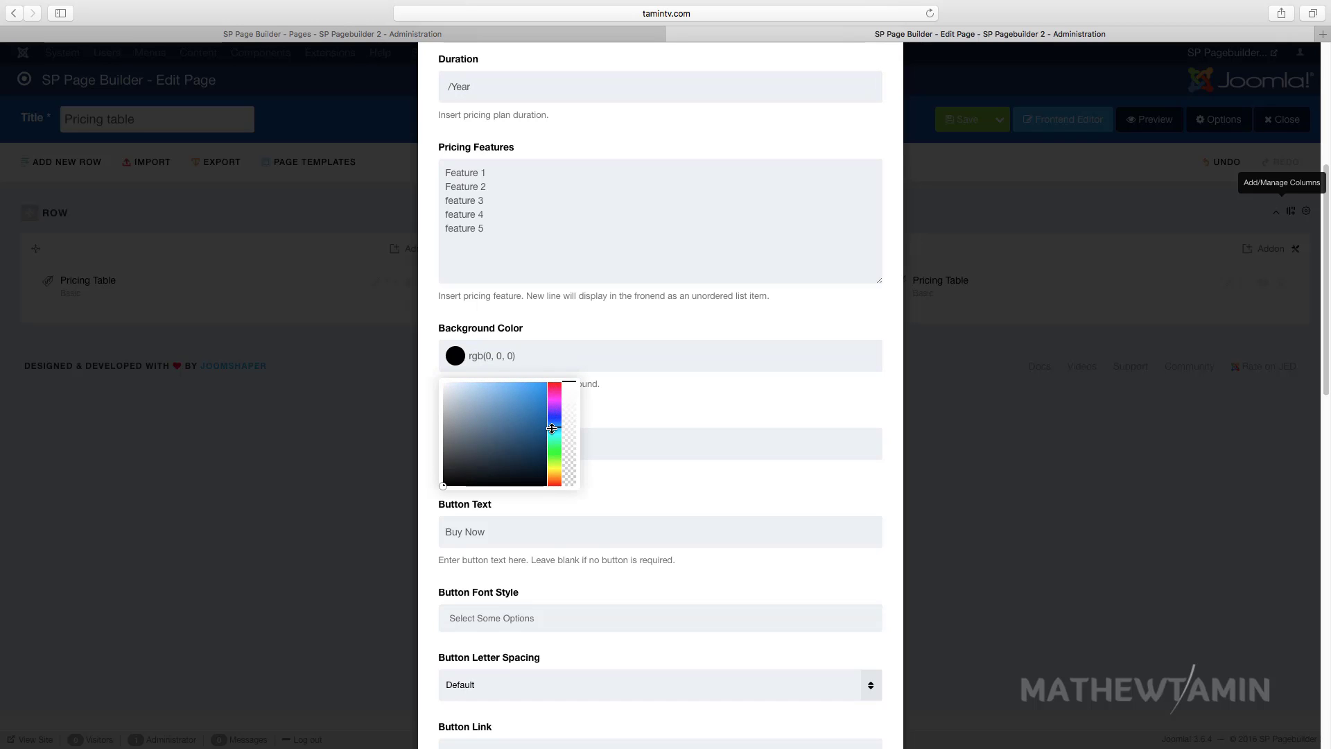
left_click(538, 429)
left_click(615, 418)
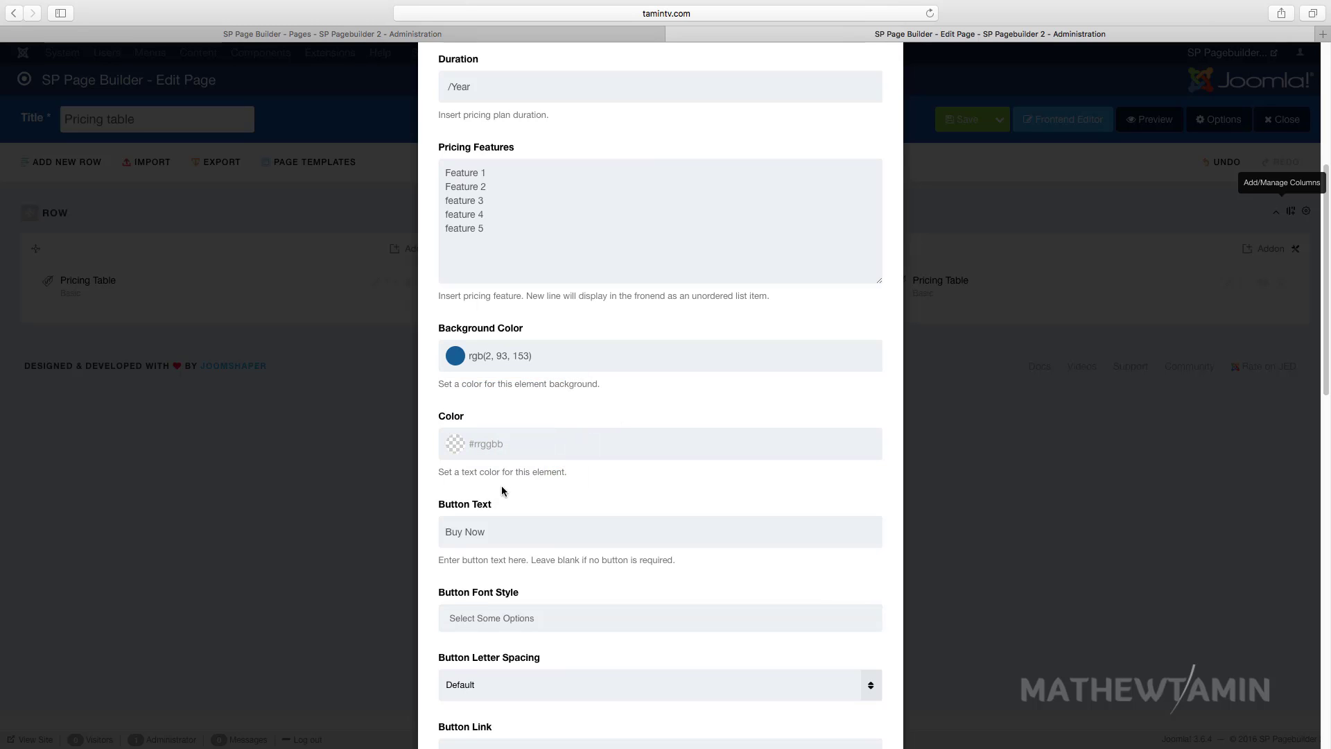
left_click(478, 446)
left_click_drag(442, 555, 438, 459)
left_click(630, 480)
- Change the button text to 'Order Now' with Success style, and apply
scroll(630, 478, "down", 3)
double_click(495, 399)
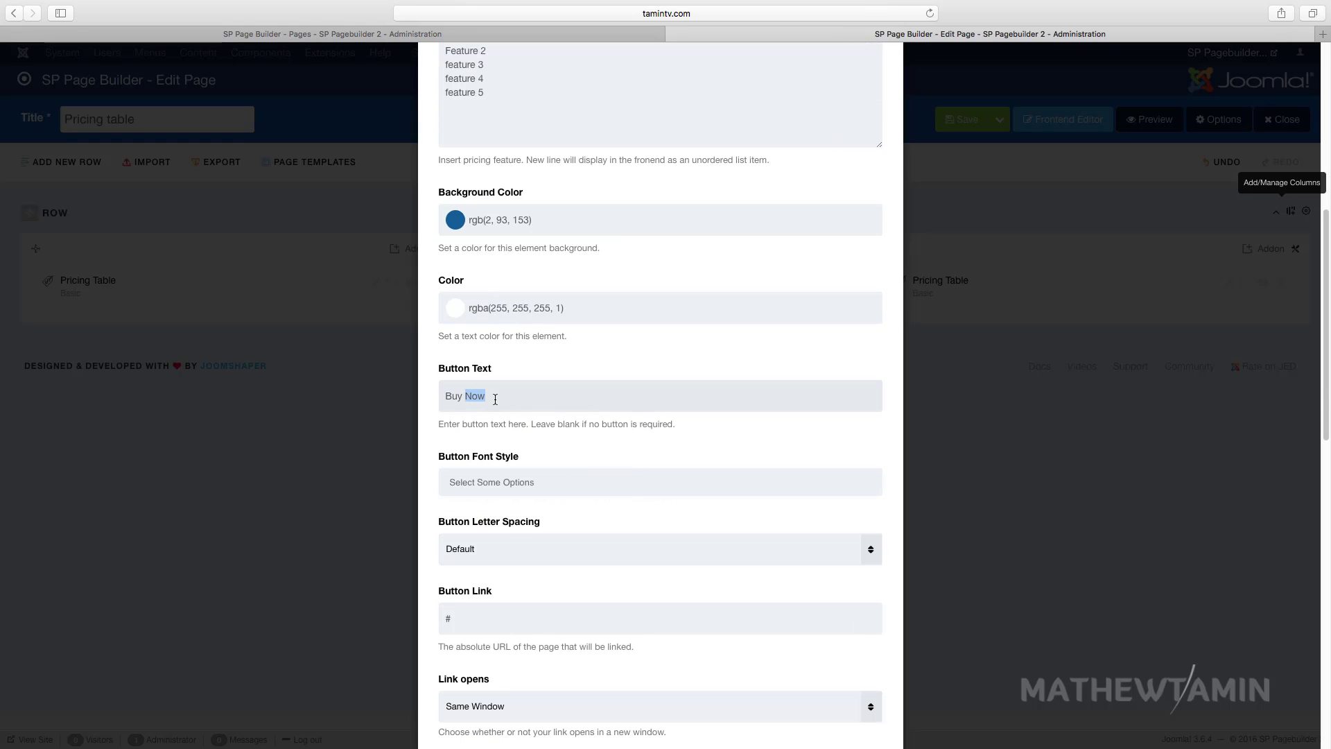
triple_click(495, 399)
type("Order N")
scroll(478, 356, "down", 7)
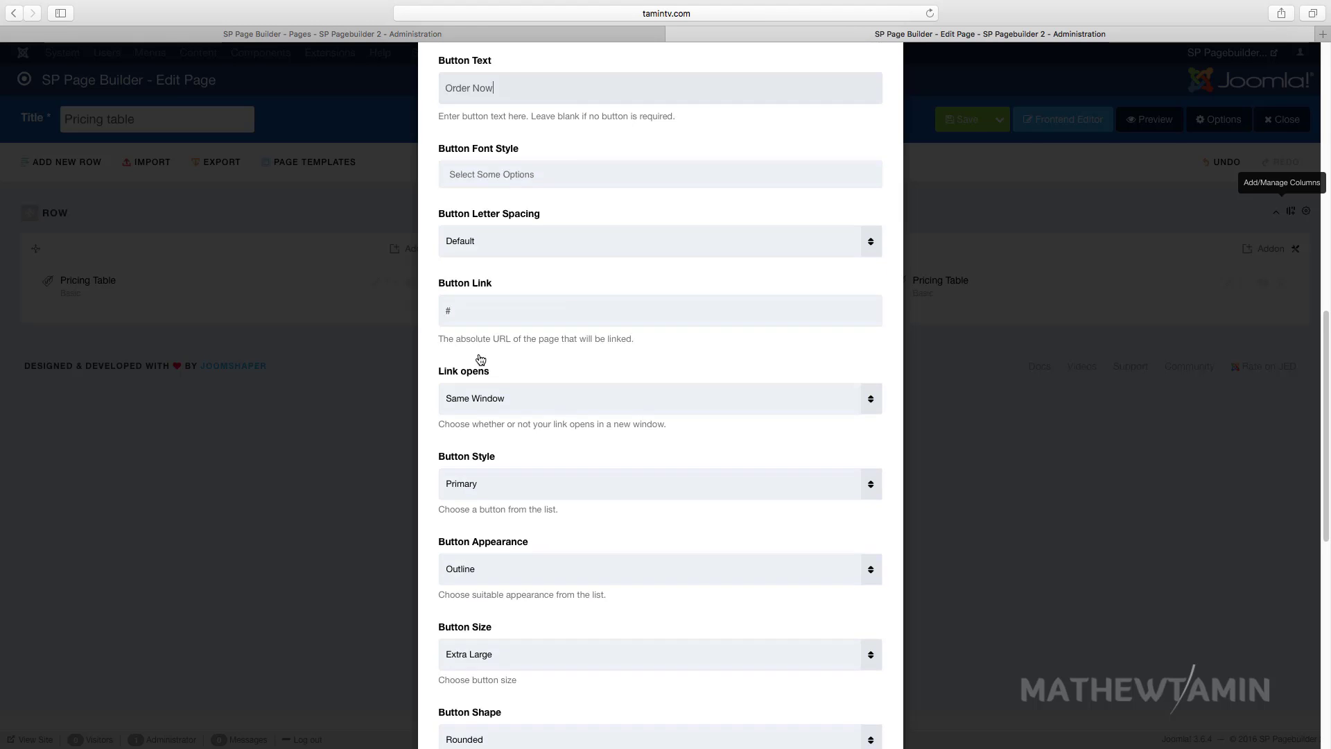
left_click(481, 464)
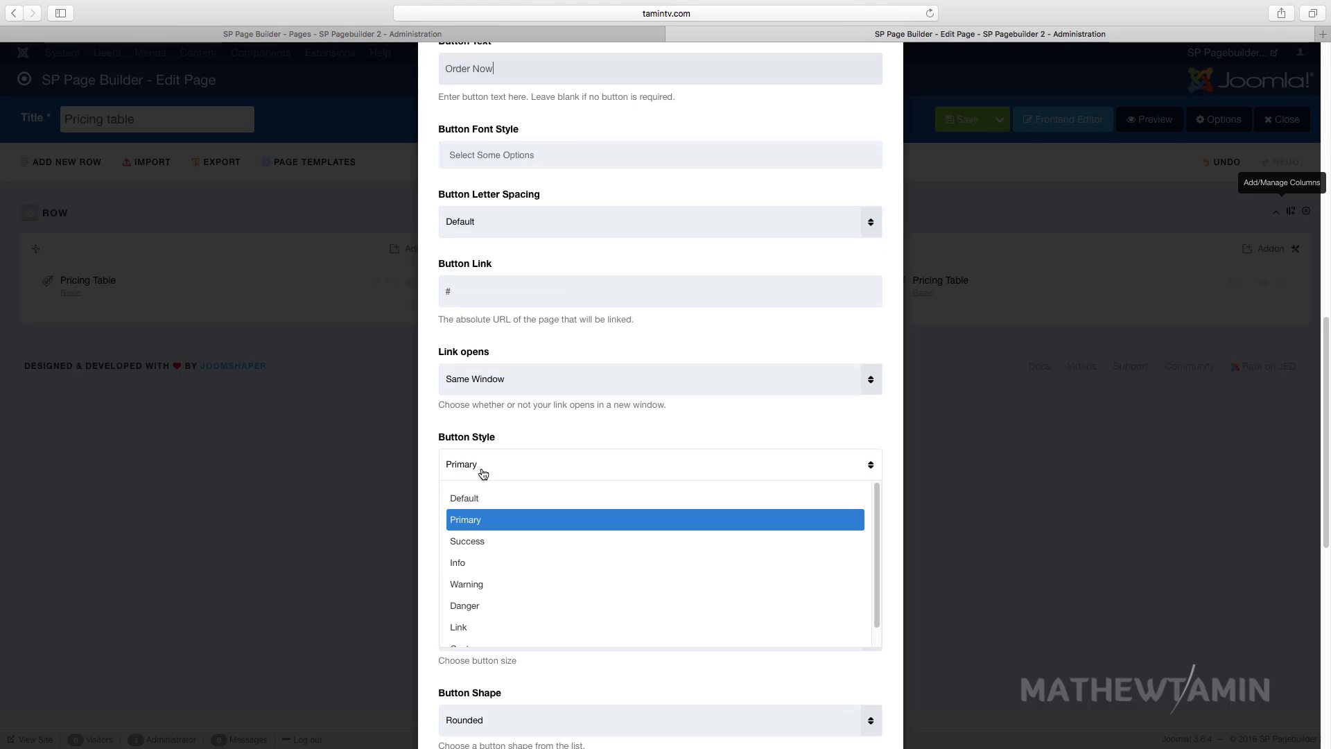
left_click(492, 548)
scroll(511, 636, "down", 8)
scroll(474, 715, "down", 5)
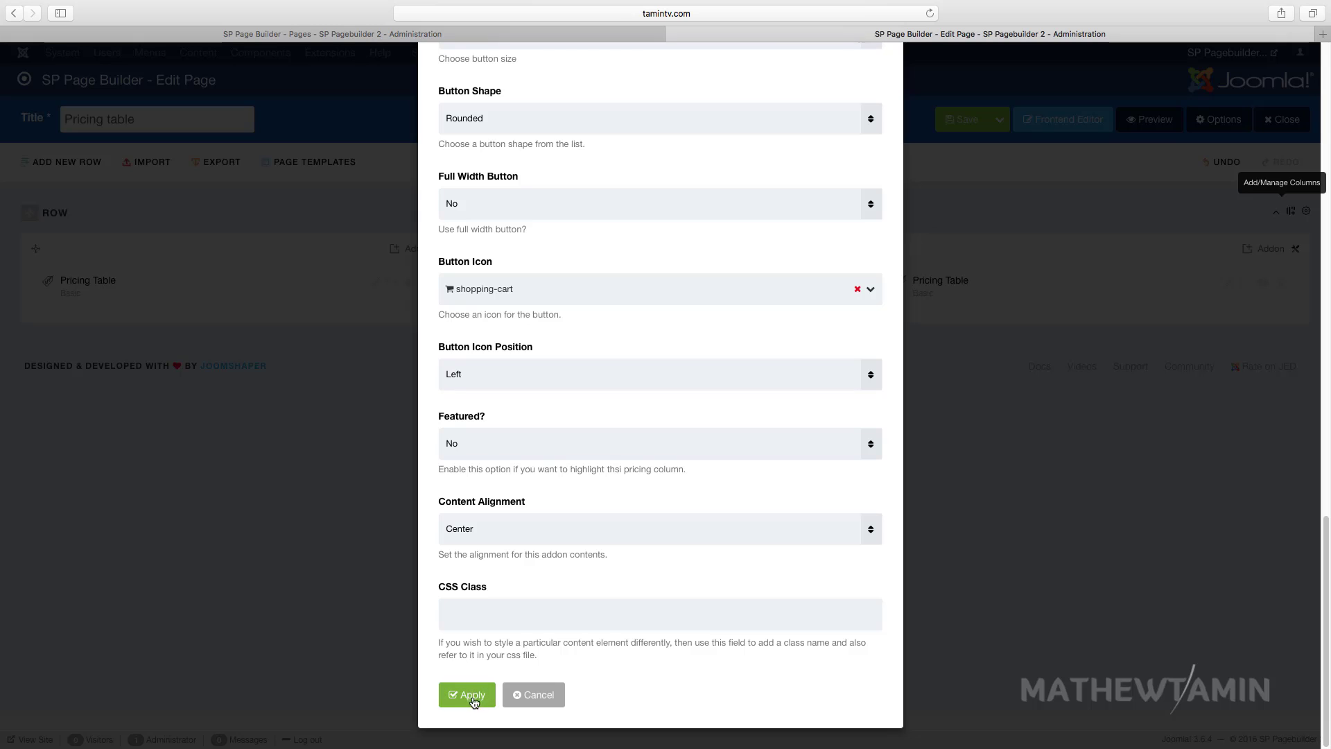
left_click(471, 695)
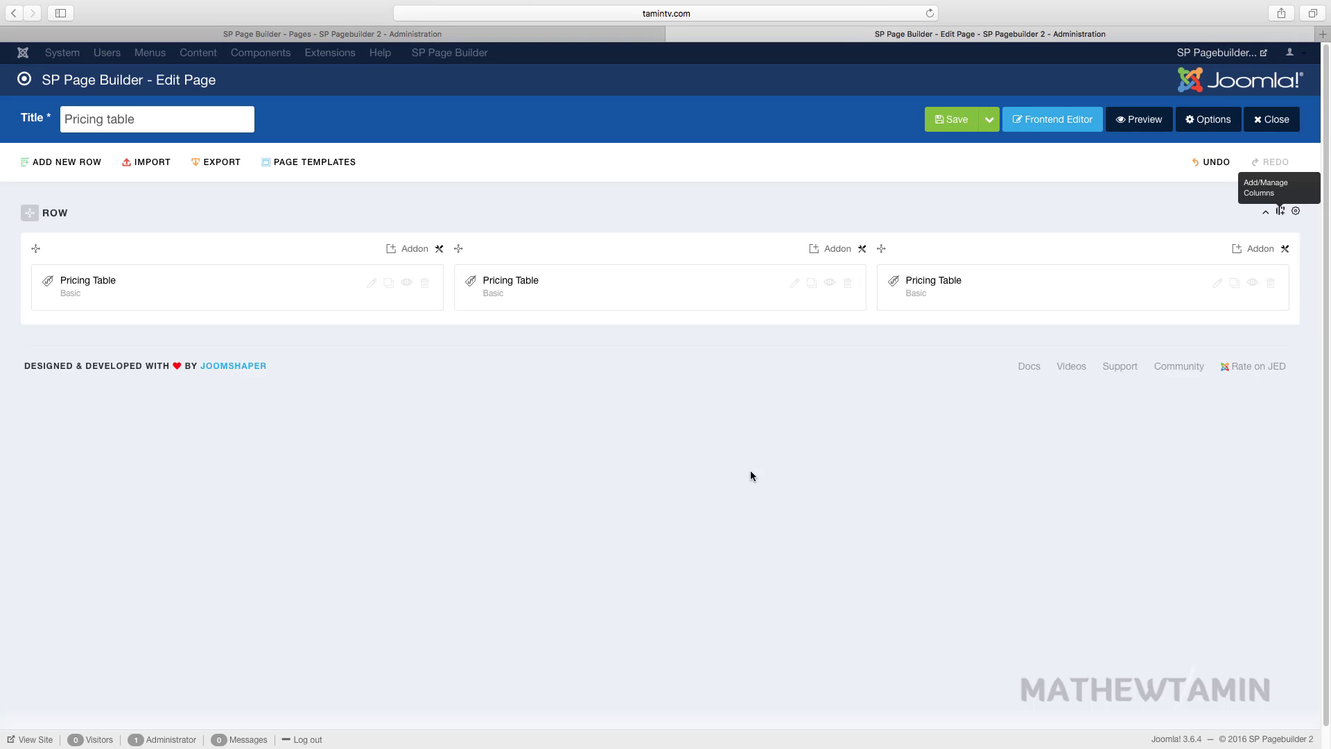
- Set the middle column's Button Style to Warning, apply it, and save the page
left_click(799, 283)
scroll(528, 447, "down", 20)
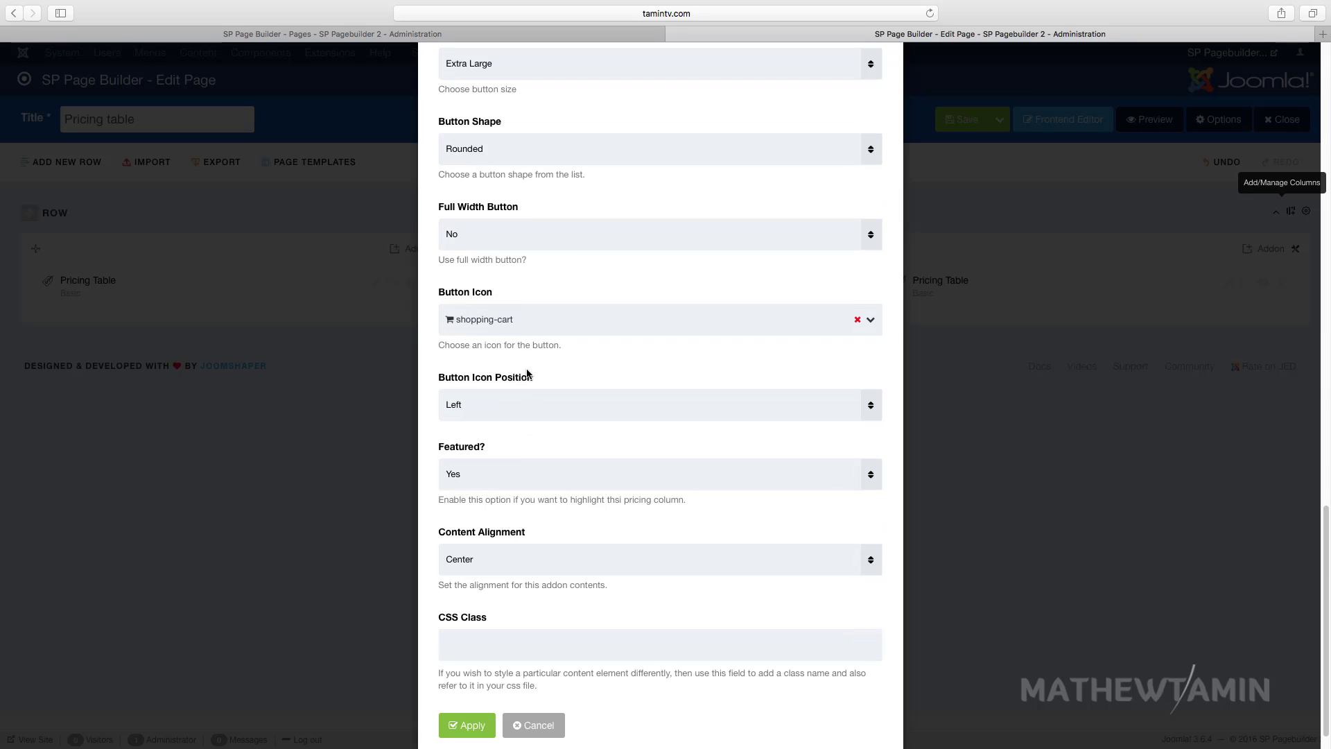
scroll(507, 321, "up", 9)
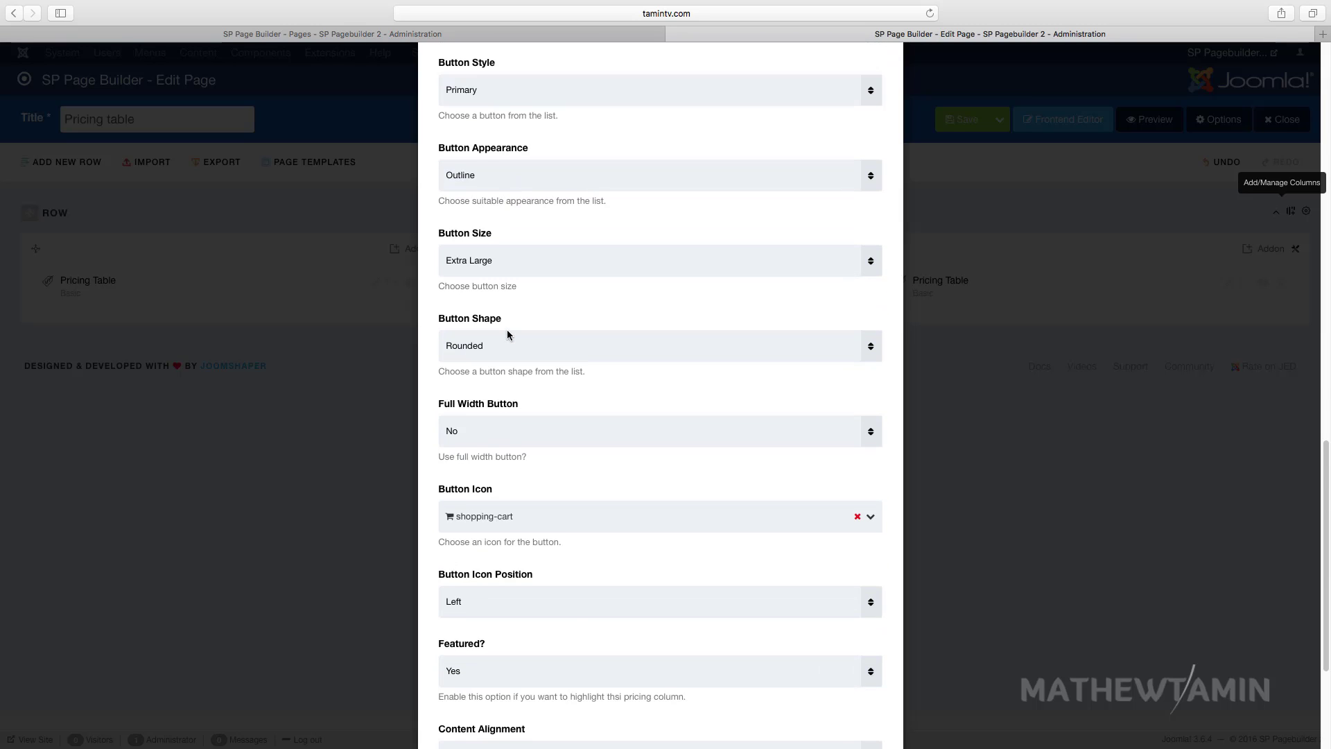
left_click(518, 197)
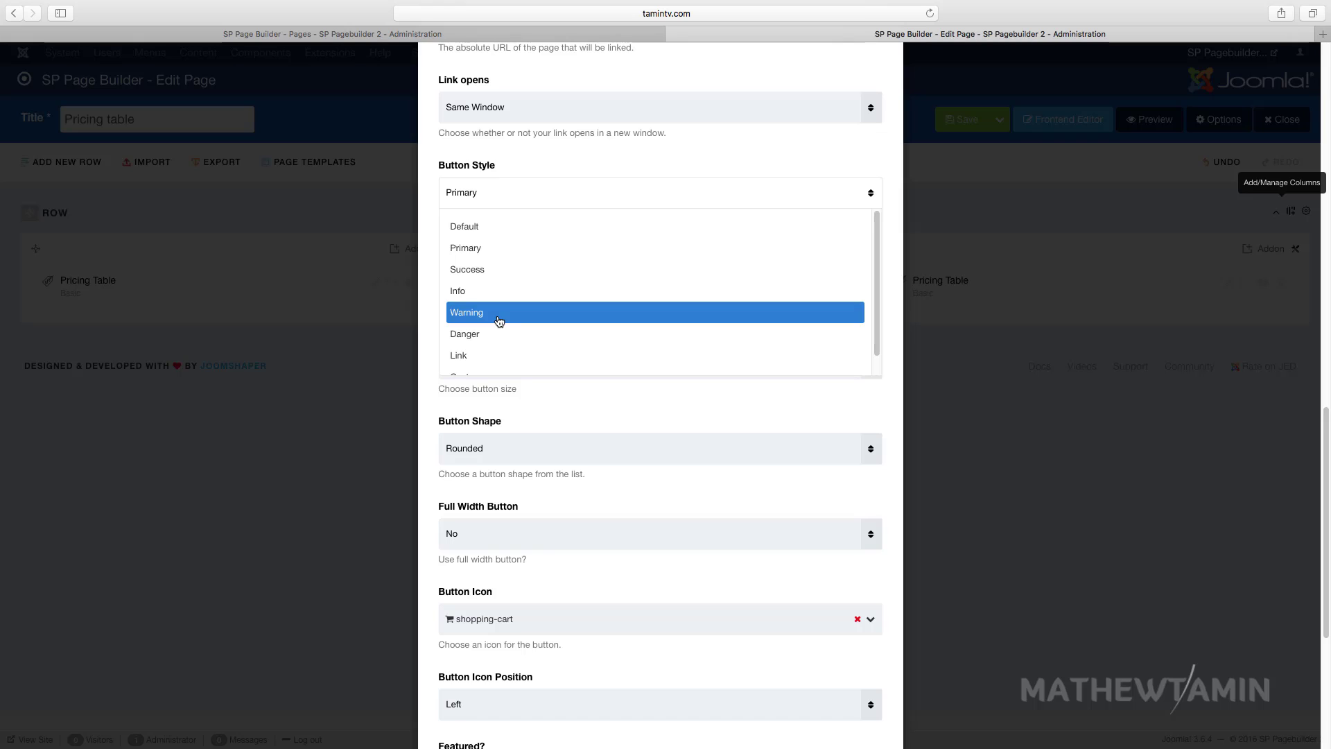
left_click(499, 317)
scroll(527, 558, "down", 10)
left_click(452, 699)
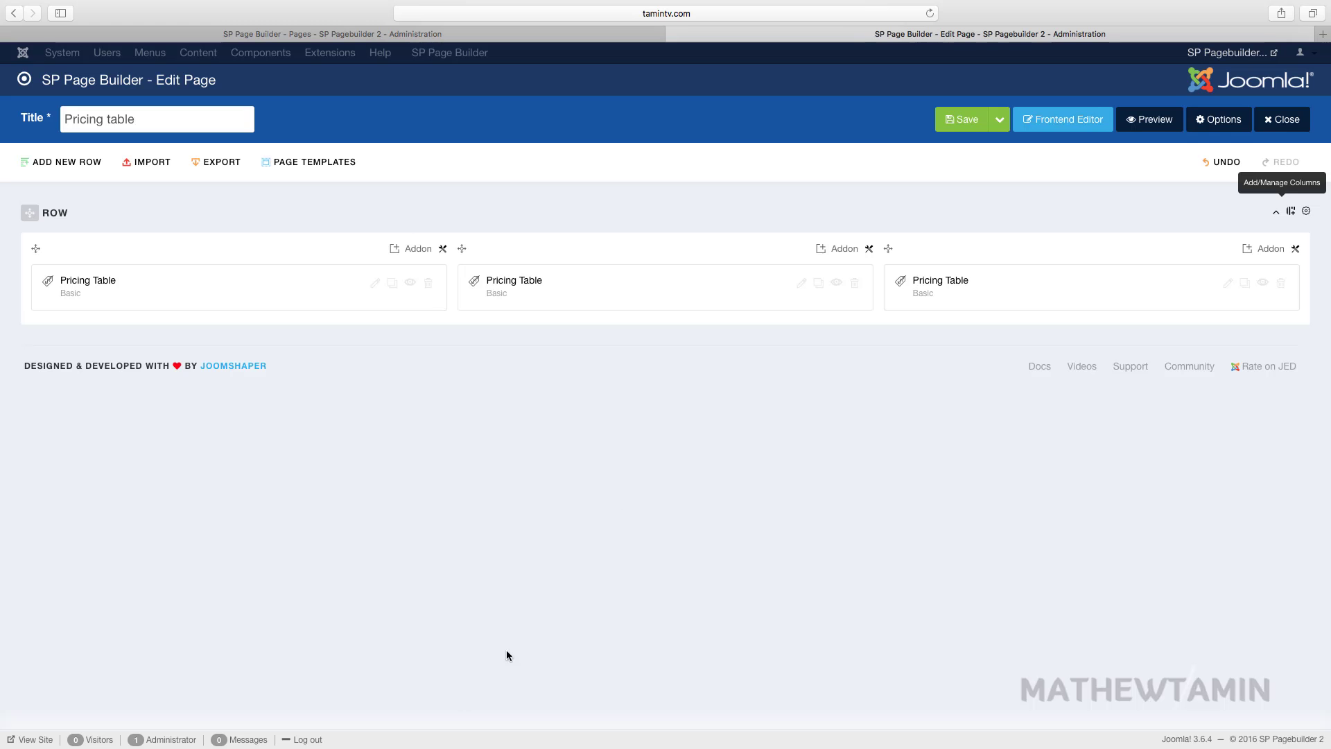
left_click(957, 121)
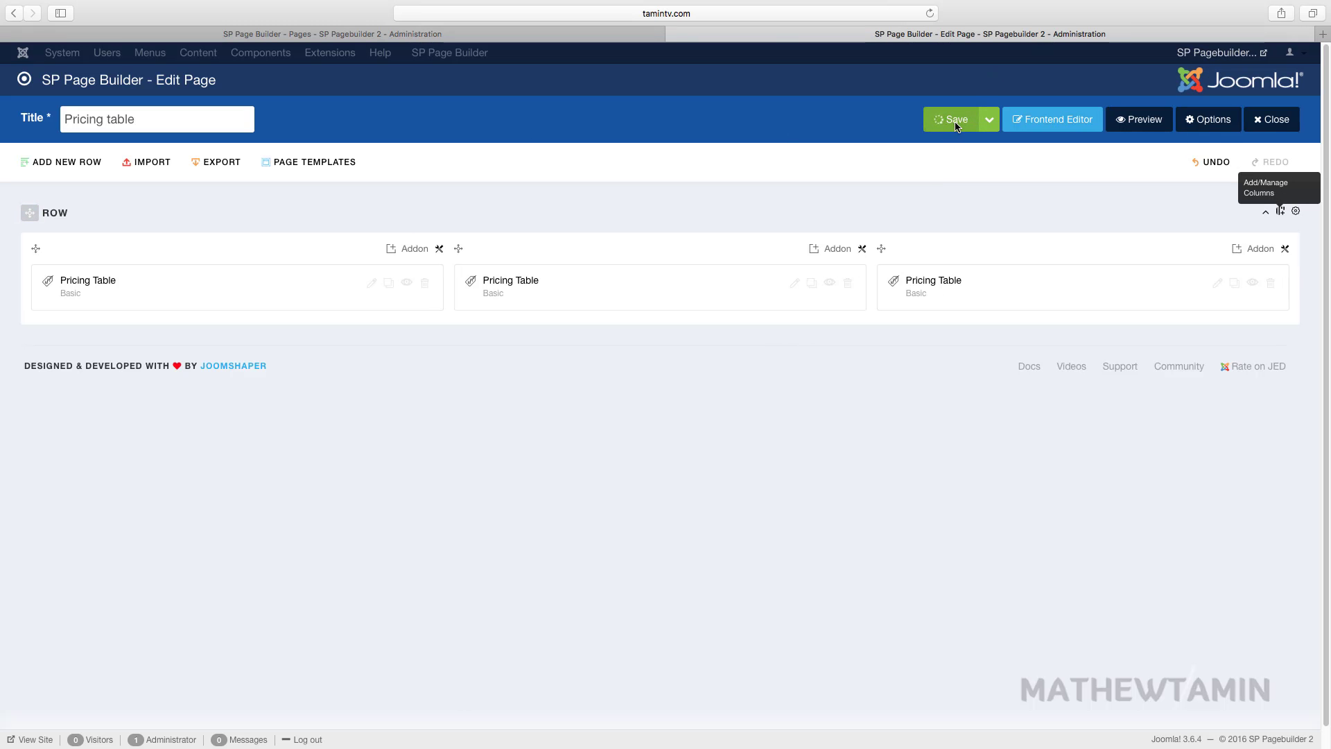
- Open the saved pricing page in the Frontend Editor
left_click(1073, 124)
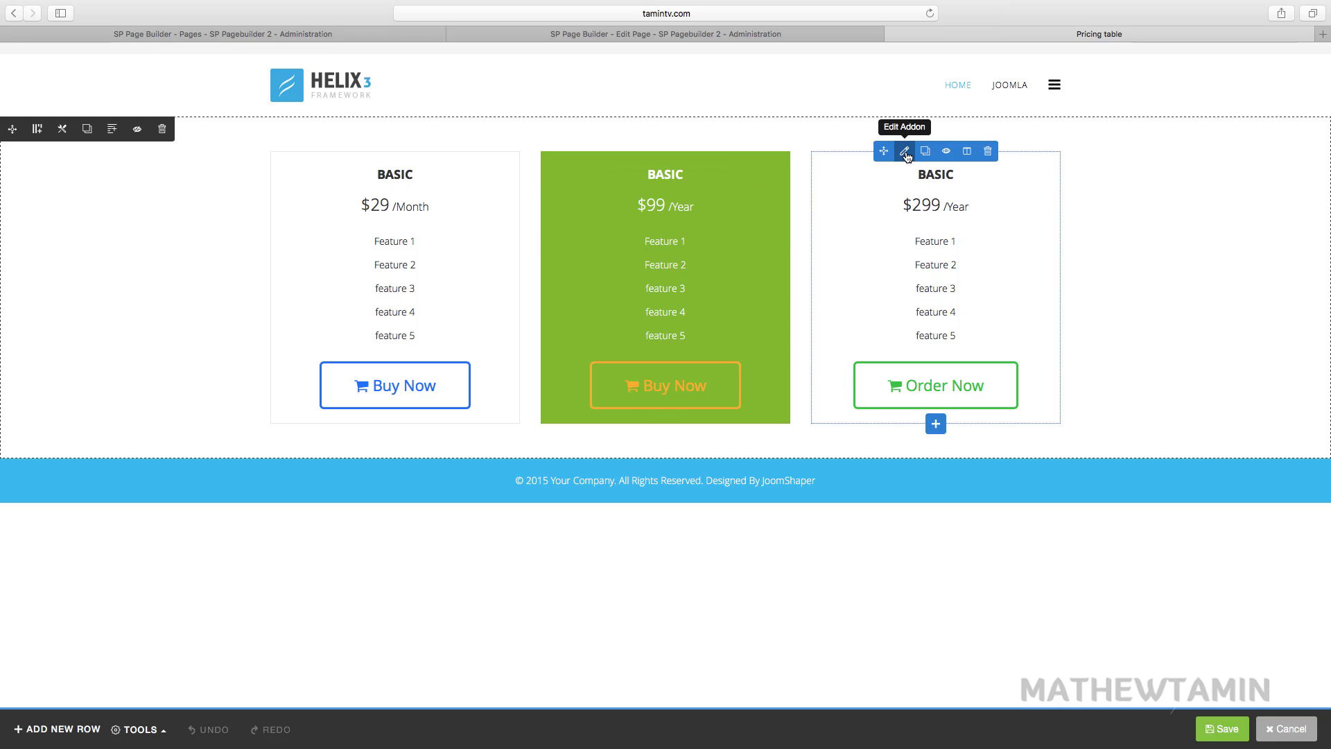
- Set Featured? to Yes on the $299/Year pricing table and apply
left_click(905, 151)
scroll(614, 385, "down", 15)
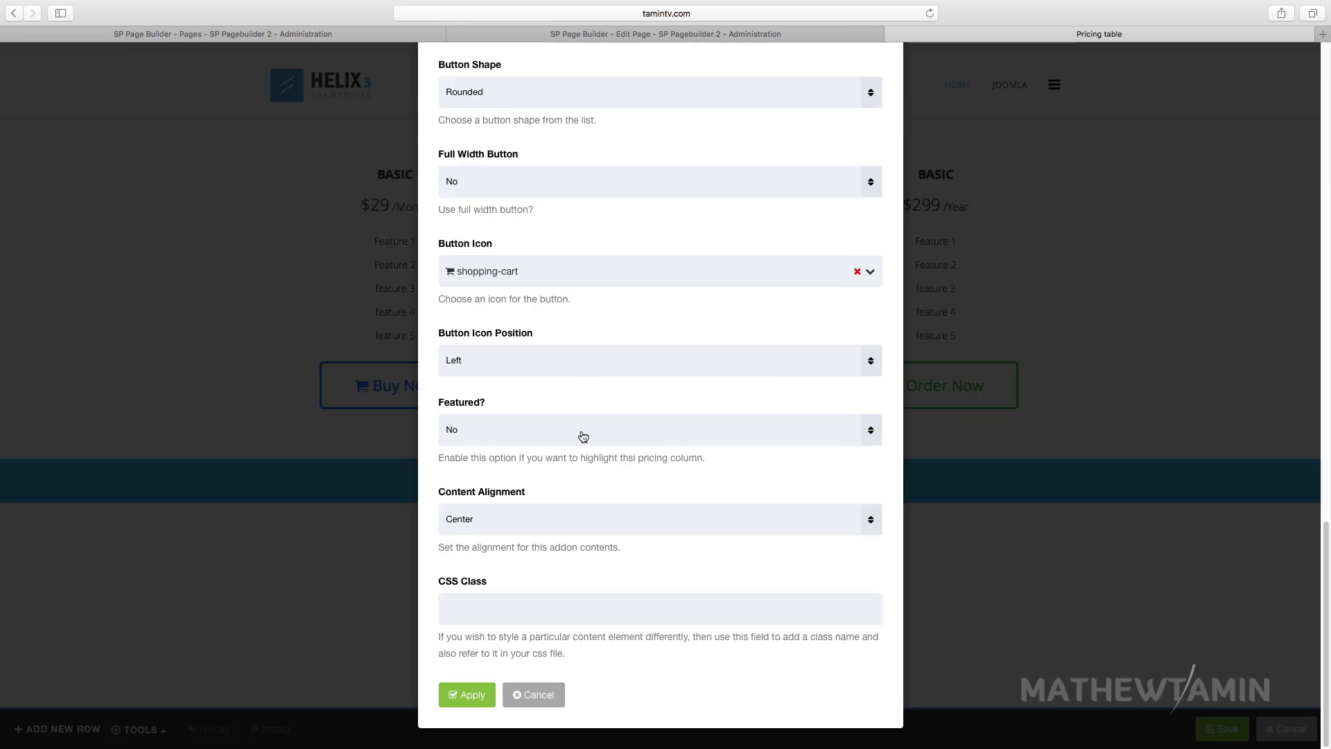
left_click(528, 441)
left_click(501, 486)
left_click(475, 696)
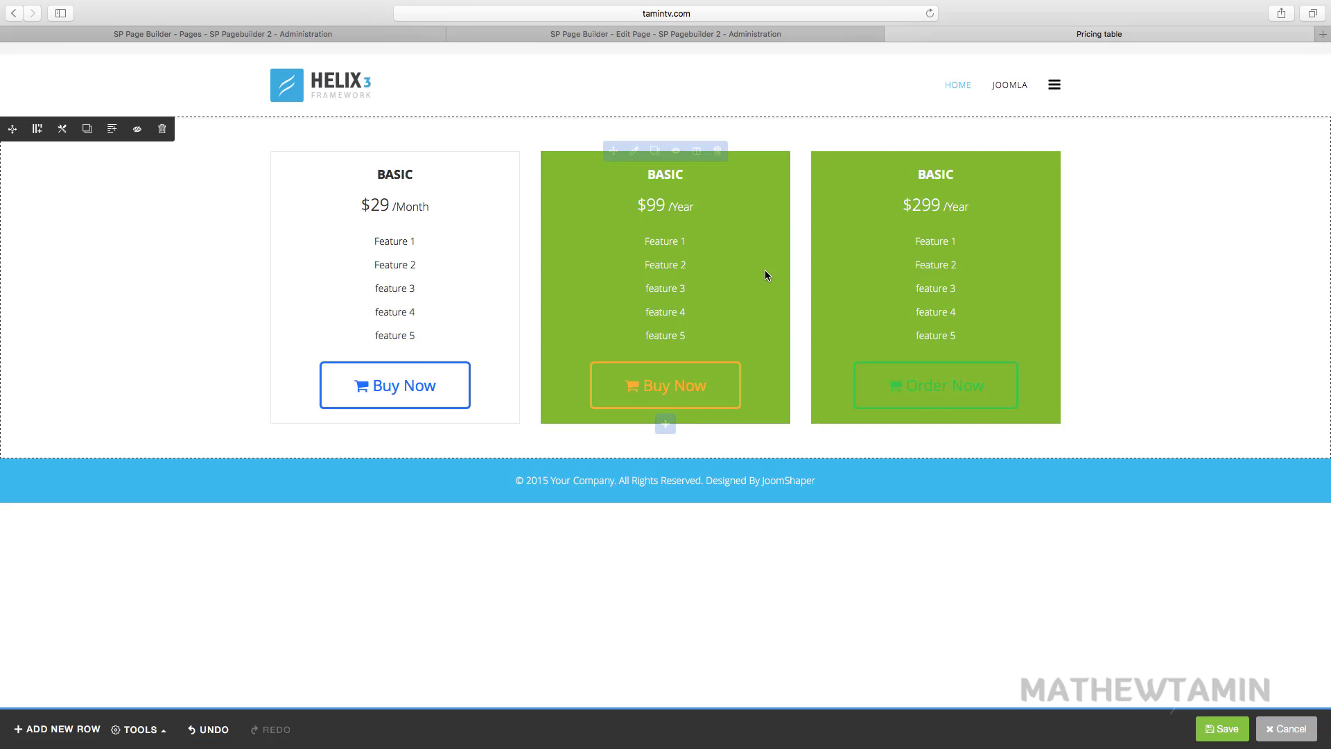